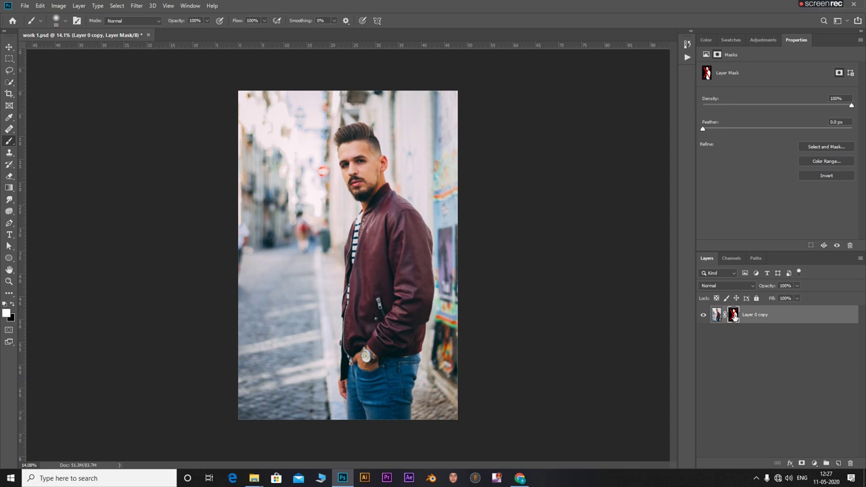
Re-enable the man's mask, place the Japanese street photo from Downloads, and stack Layer 0 copy above it.
left_click(742, 333)
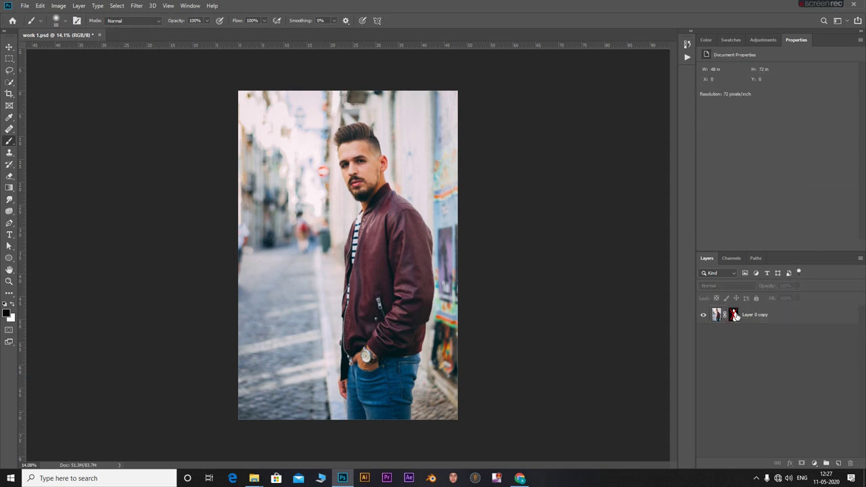
left_click(735, 316, "shift")
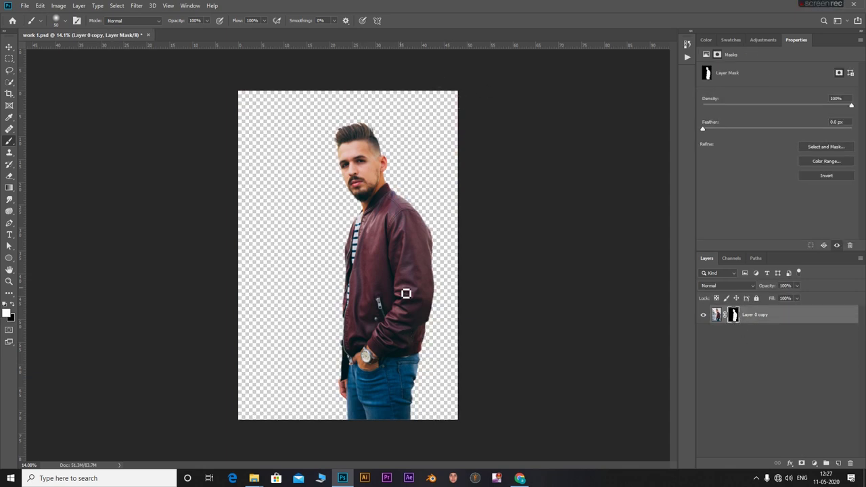
mouse_move(254, 478)
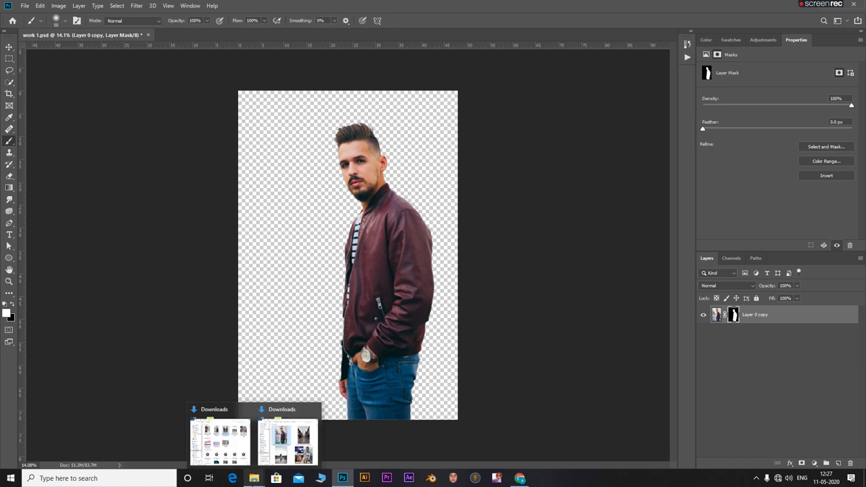
left_click(288, 439)
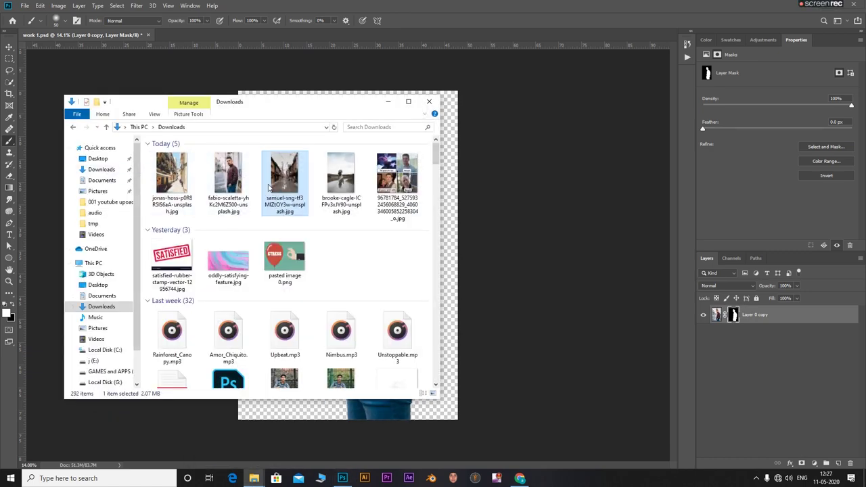
left_click_drag(268, 186, 469, 172)
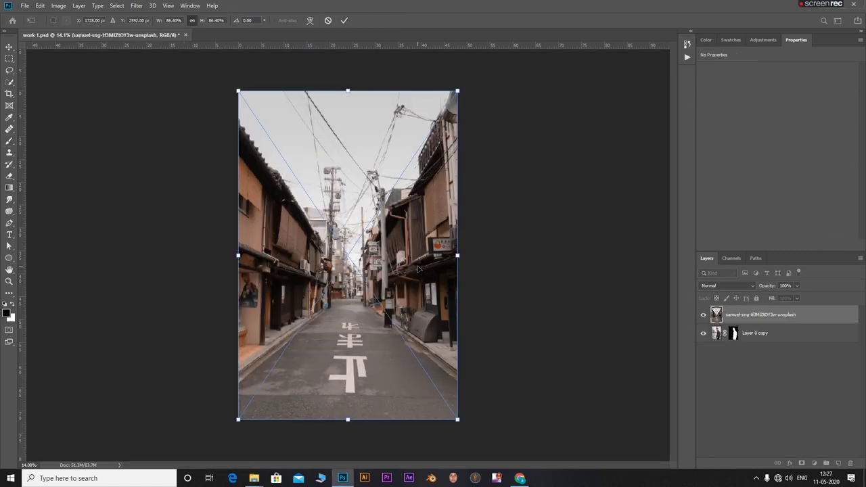
left_click(342, 20)
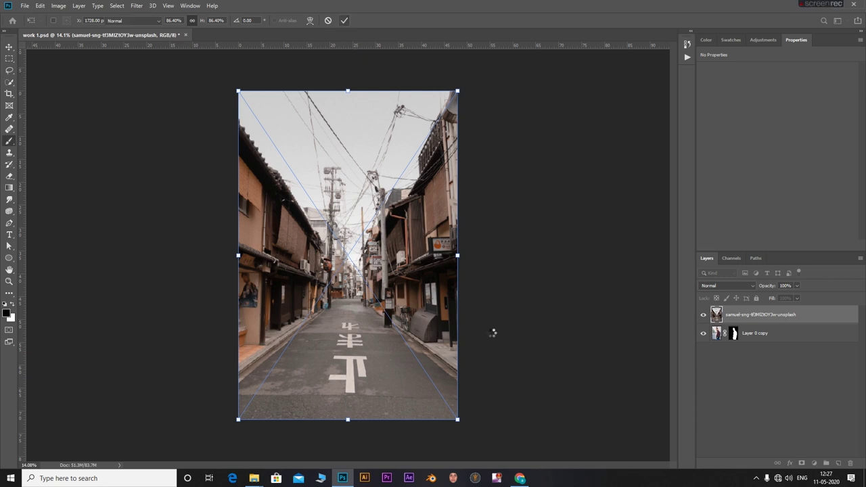
left_click(767, 334)
left_click_drag(779, 337, 779, 315)
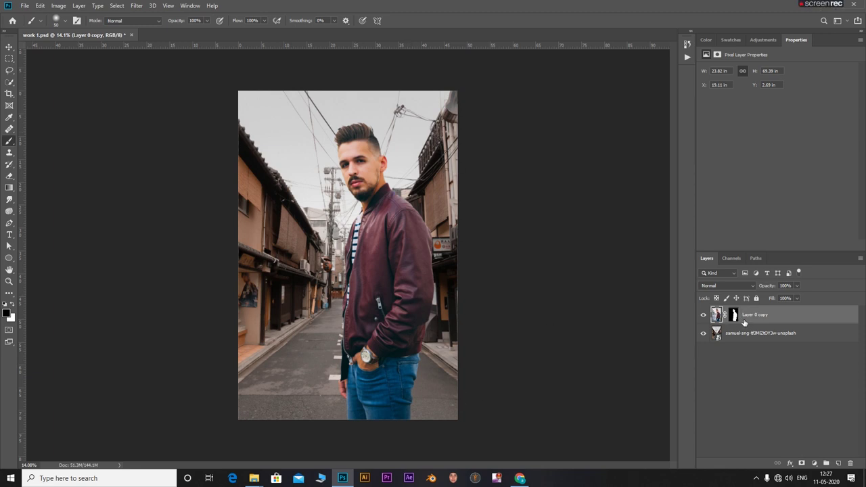
Scale the man down to about 71% and move him left, committing the transform.
key("ctrl+t")
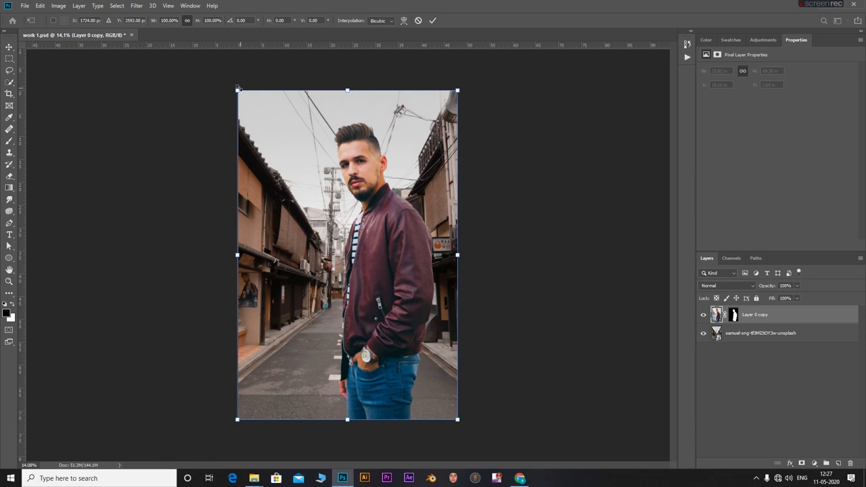
left_click_drag(236, 87, 295, 178)
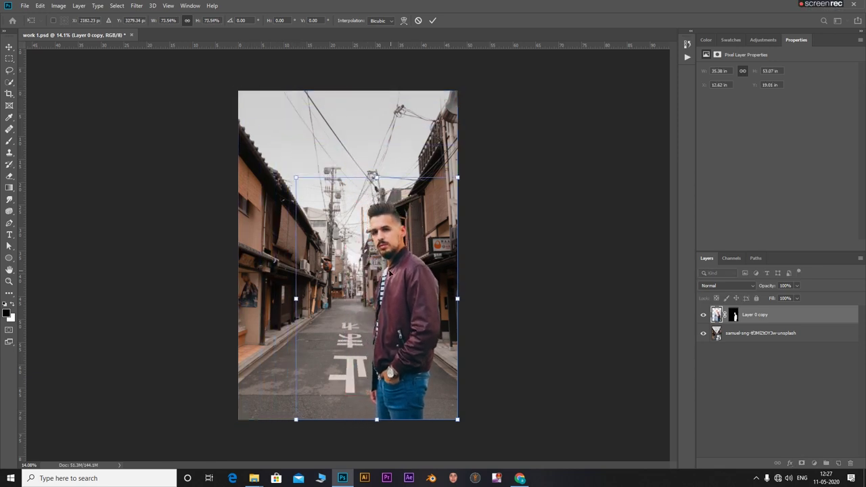
left_click_drag(390, 272, 361, 273)
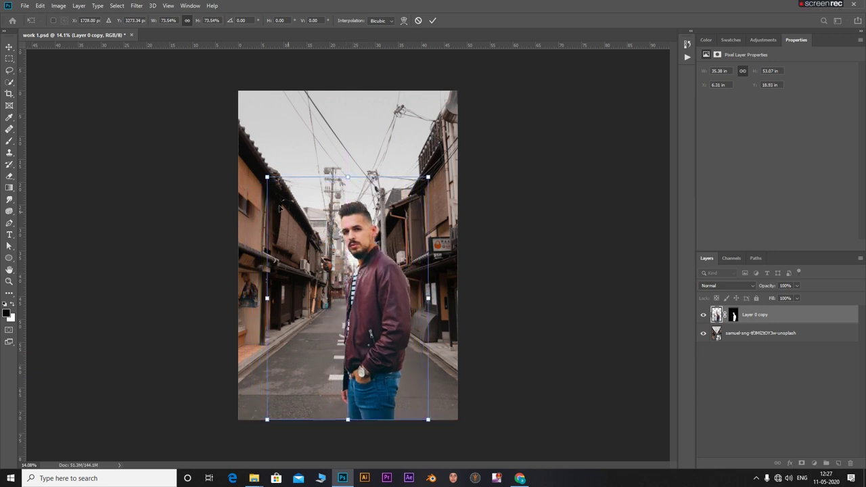
left_click_drag(268, 177, 274, 186)
left_click_drag(410, 293, 396, 293)
left_click(432, 21)
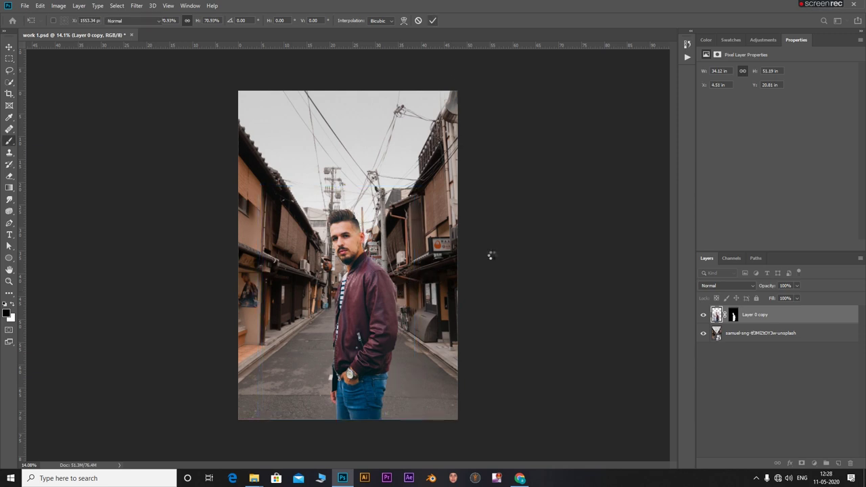
key("b")
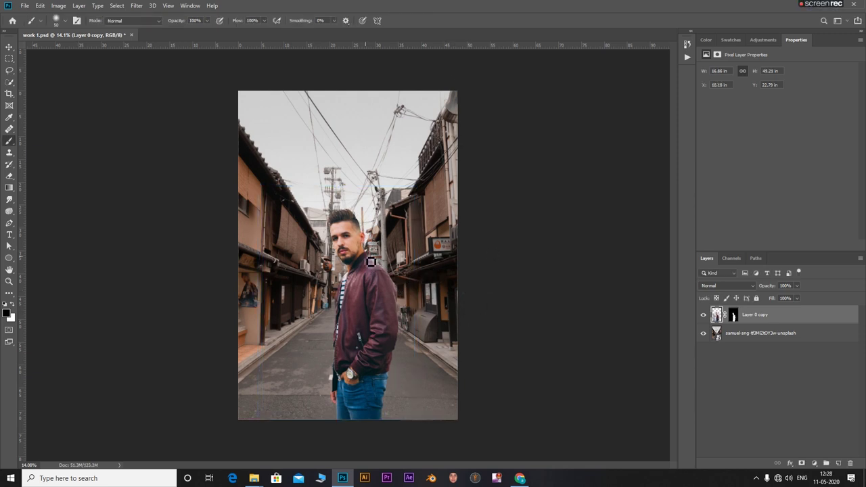
Zoom in and out to check the man's scale against the alley.
scroll(366, 269, "up", 3)
scroll(342, 223, "down", 3)
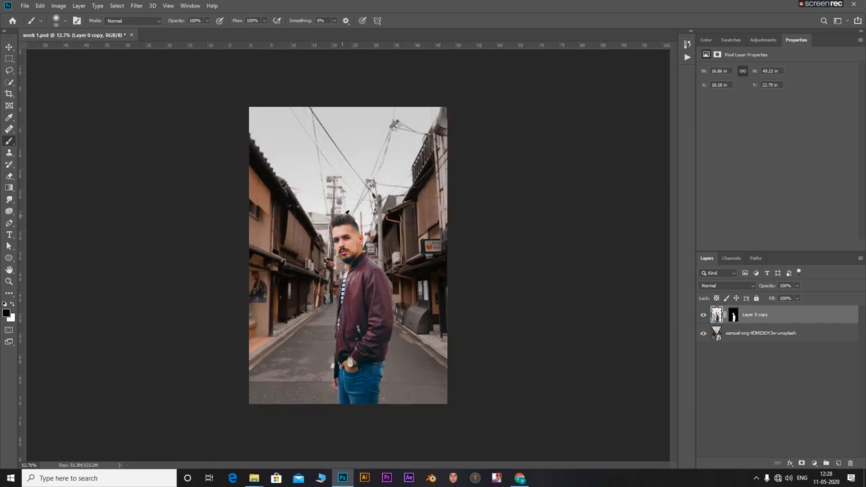
scroll(327, 218, "up", 1)
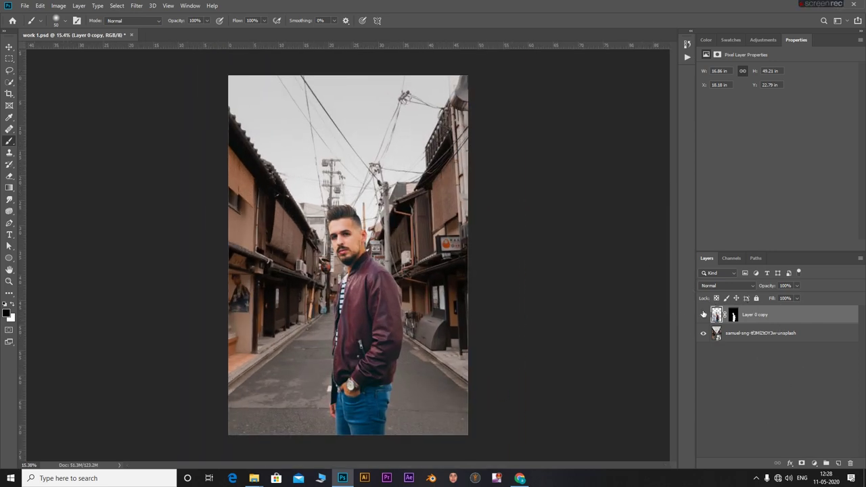
scroll(287, 225, "up", 1)
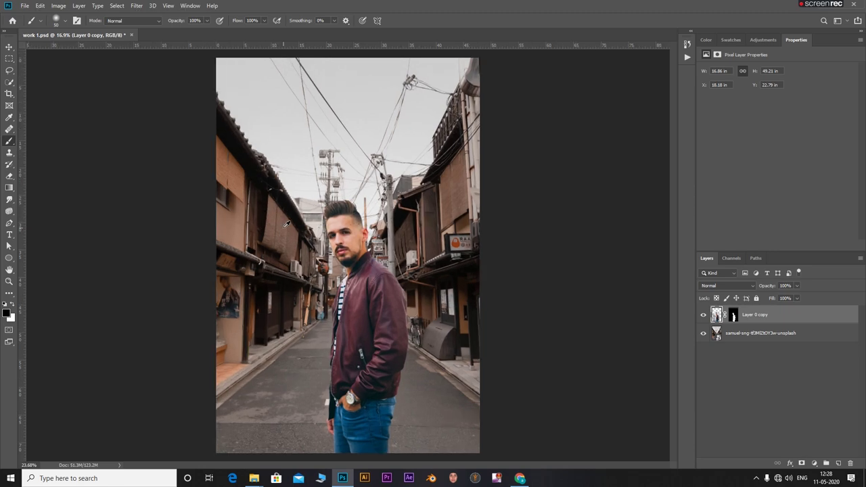
scroll(287, 225, "up", 4)
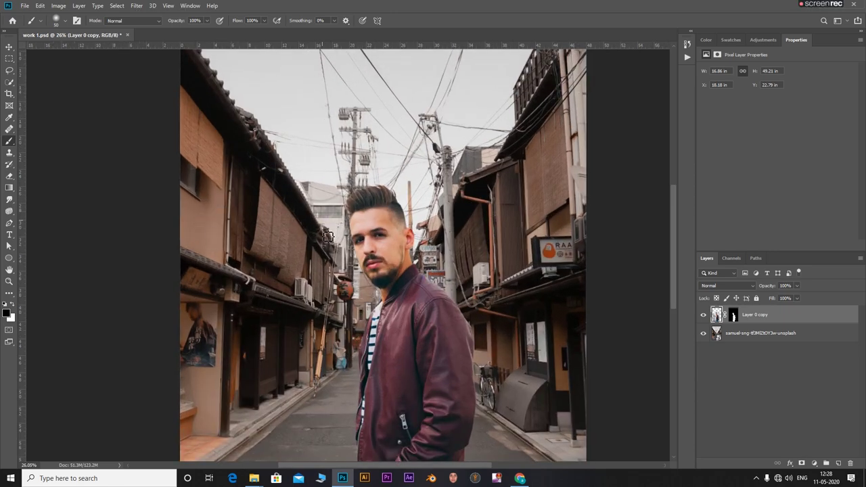
scroll(270, 257, "down", 3)
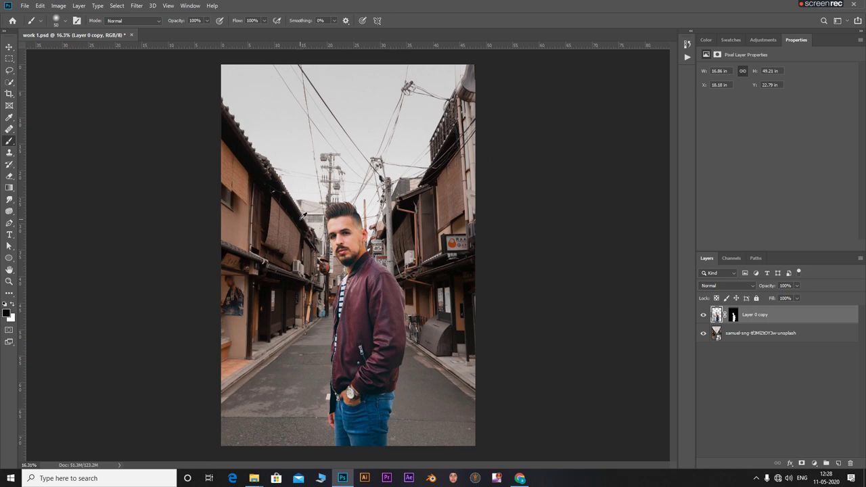
Add a Curves and a Hue/Saturation adjustment layer.
left_click(813, 463)
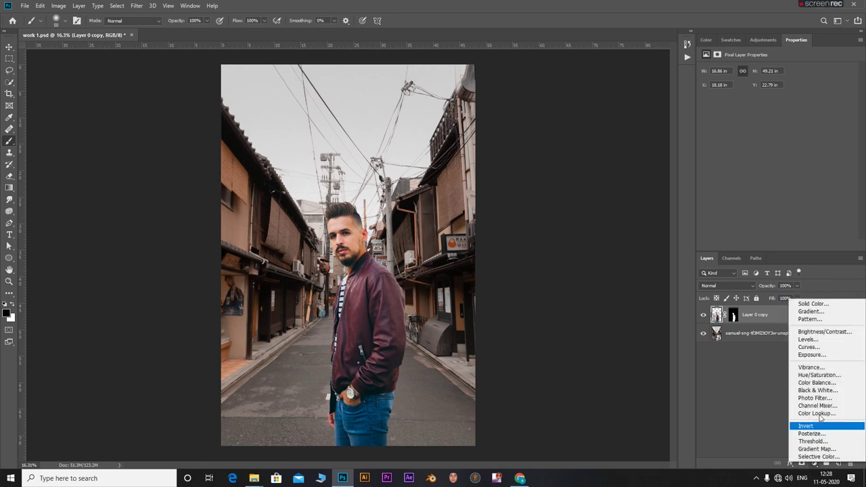
left_click(800, 348)
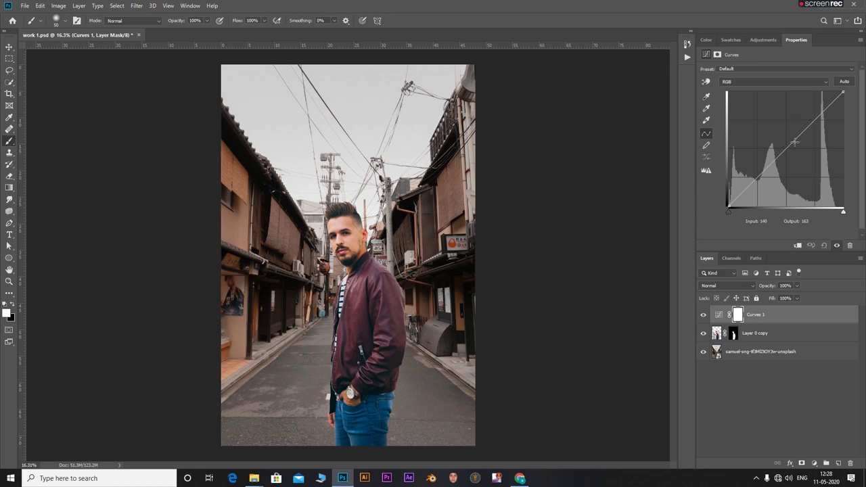
left_click(814, 463)
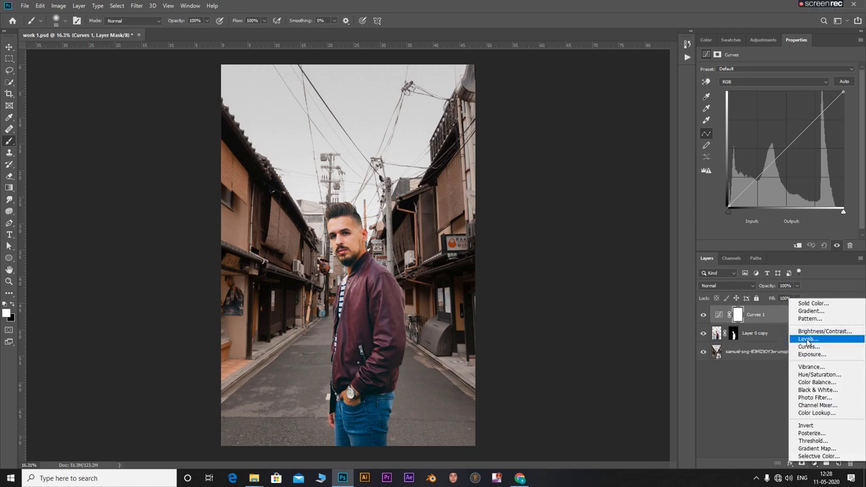
left_click(809, 374)
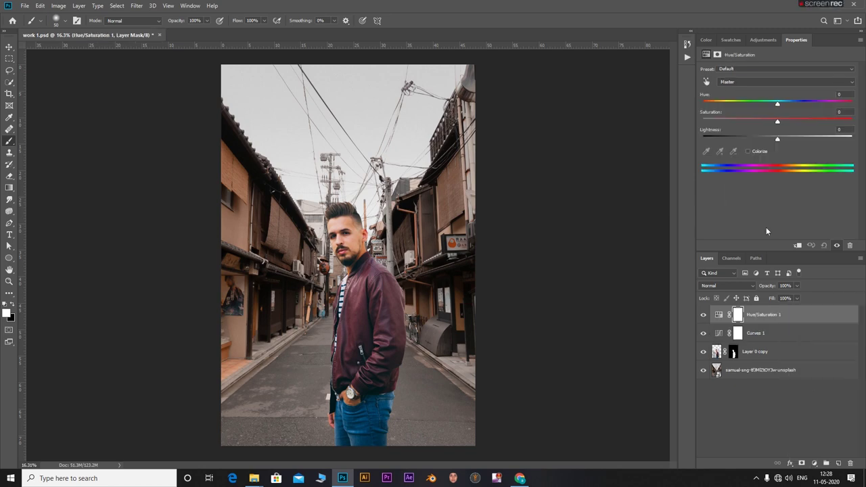
Clip Curves 1 to Layer 0 copy and set Hue/Saturation Saturation to -100.
left_click(773, 335)
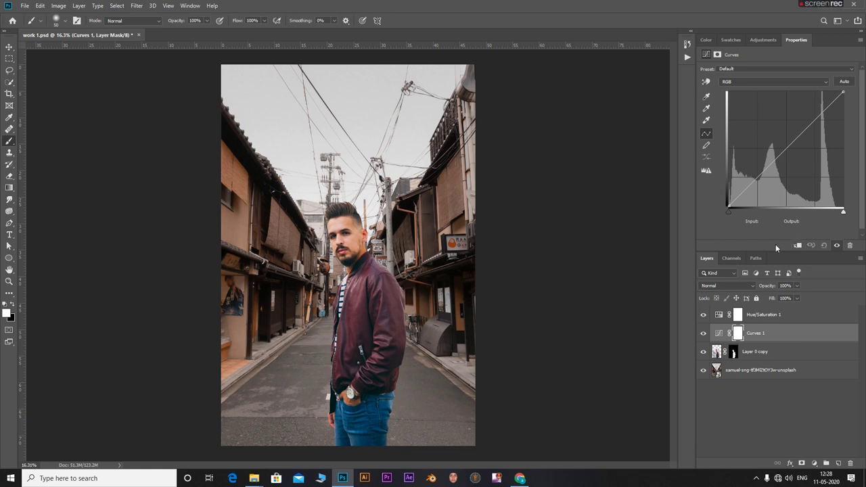
left_click(797, 246)
left_click(771, 320)
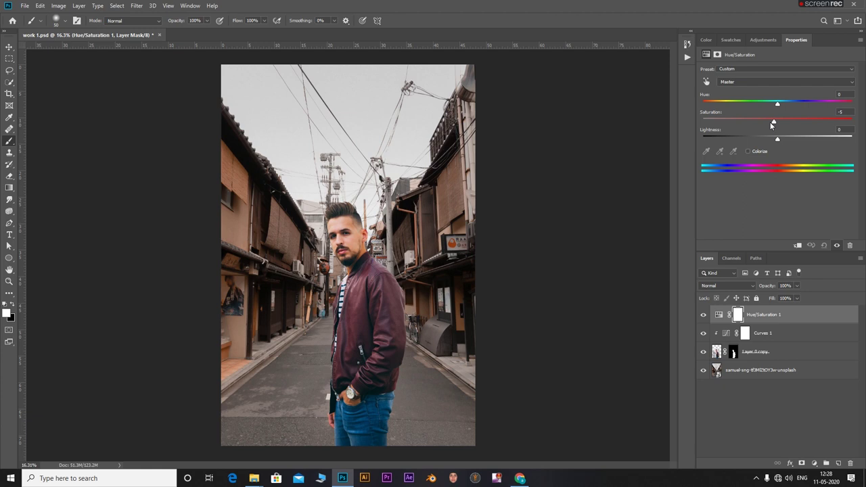
left_click_drag(770, 122, 702, 121)
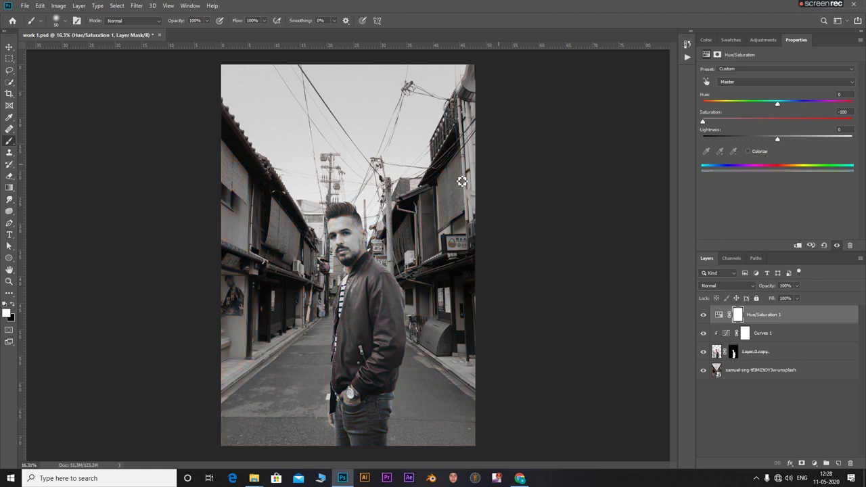
left_click(726, 336)
Add on-image Curves points on the man's face for midtones, highlights and shadows.
scroll(325, 313, "up", 1)
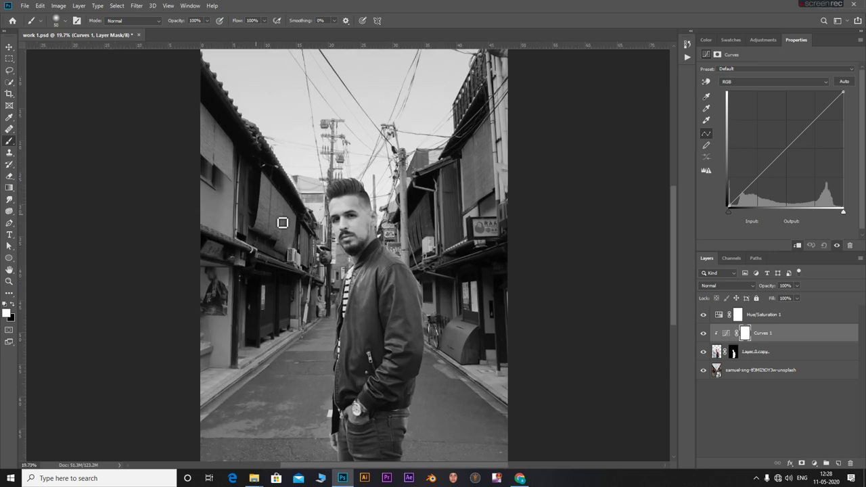
left_click(707, 83)
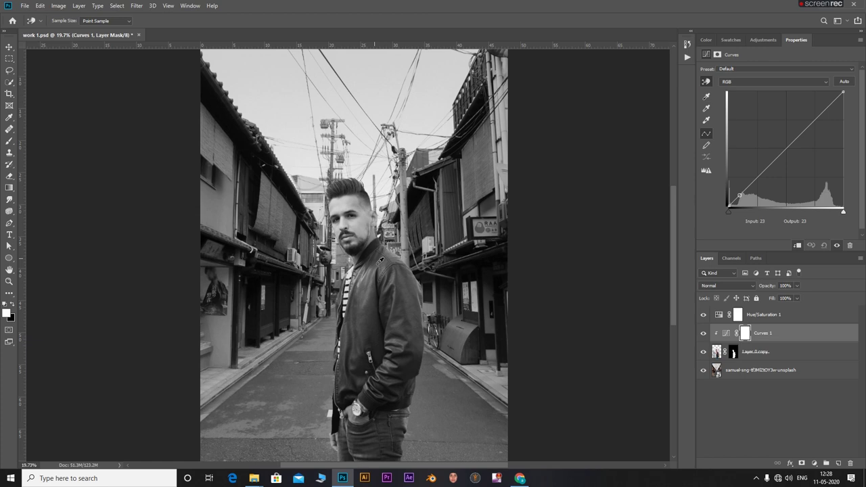
scroll(353, 229, "up", 3)
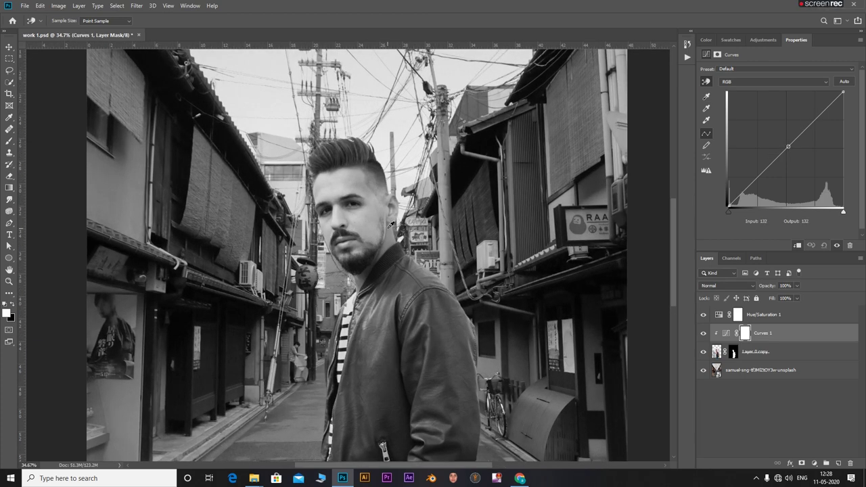
left_click_drag(390, 228, 391, 243)
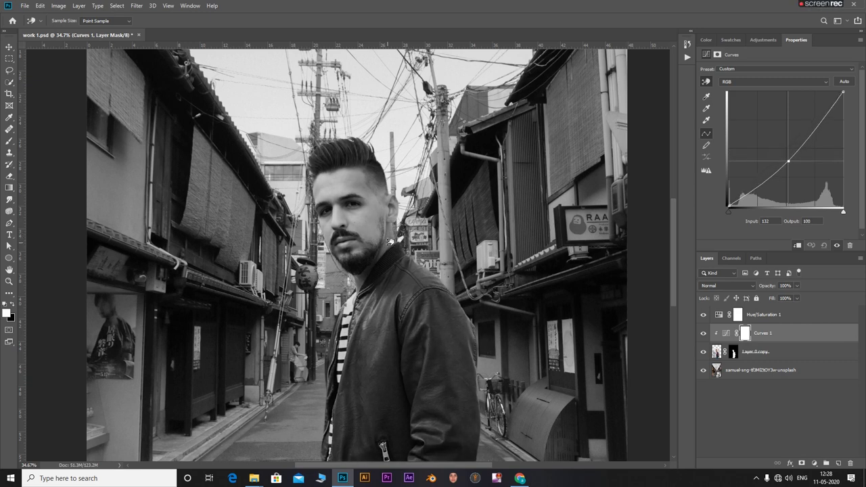
left_click_drag(395, 173, 395, 178)
scroll(395, 178, "down", 3)
left_click_drag(466, 321, 465, 332)
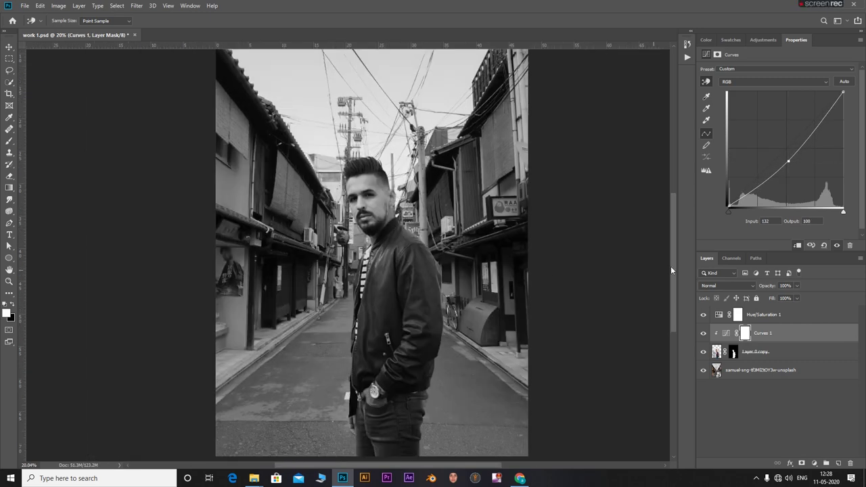
left_click_drag(335, 166, 335, 171)
Add further curve points, including 45→25, to deepen the jacket's darkest tones.
left_click_drag(495, 276, 495, 281)
scroll(377, 171, "up", 3)
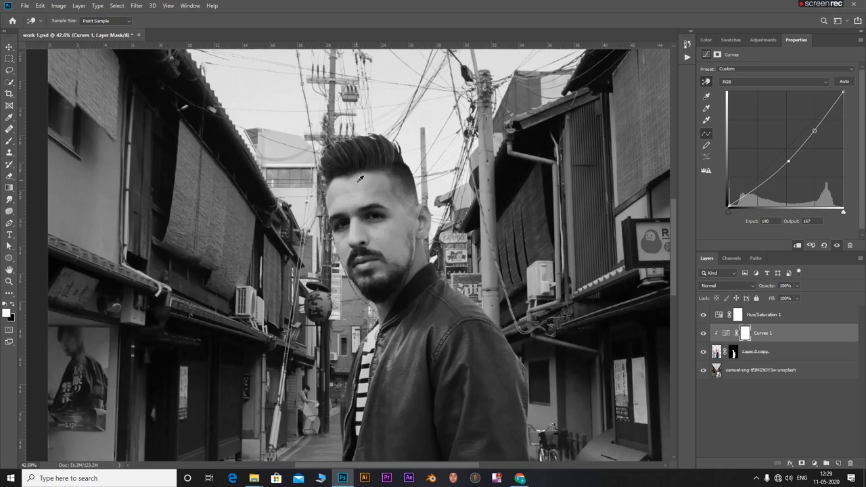
left_click_drag(373, 192, 371, 186)
left_click_drag(494, 203, 494, 211)
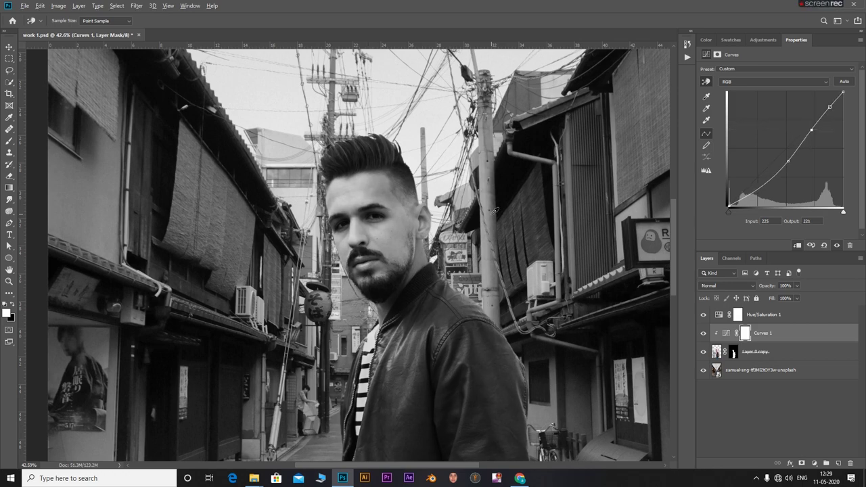
key("ctrl+0")
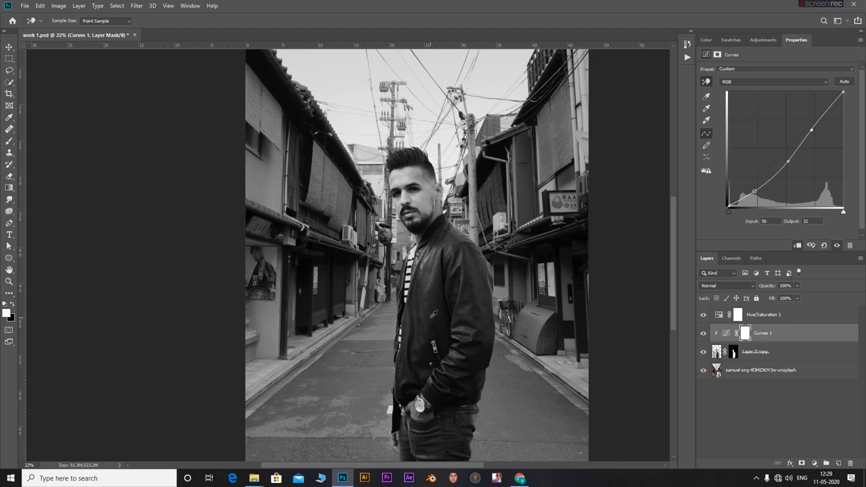
left_click_drag(440, 315, 441, 321)
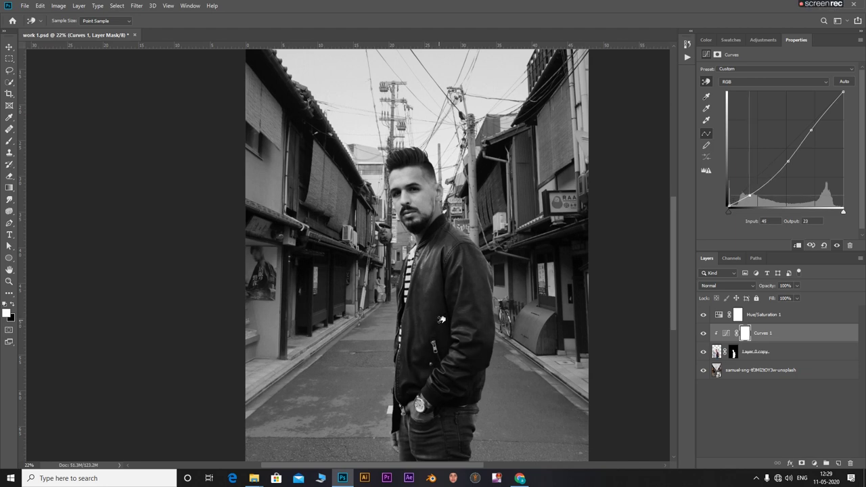
scroll(483, 284, "down", 3)
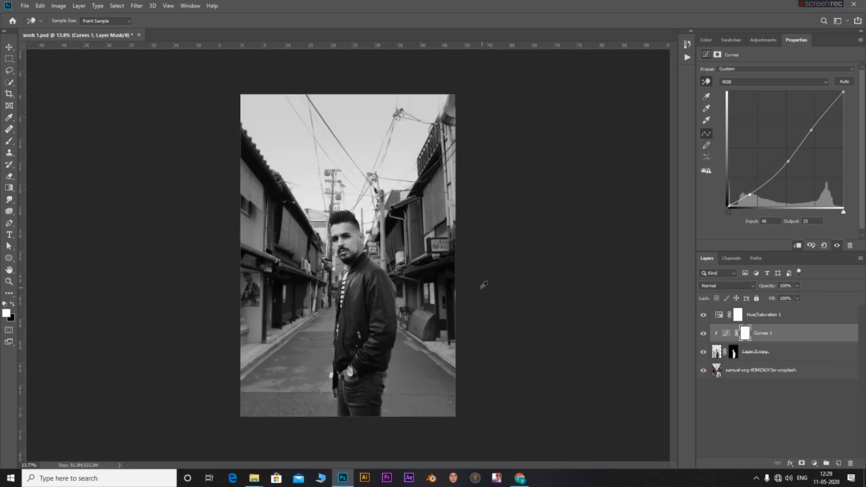
Compare with and without the desaturation, unclip Curves 1, and let a little colour back.
left_click(703, 315)
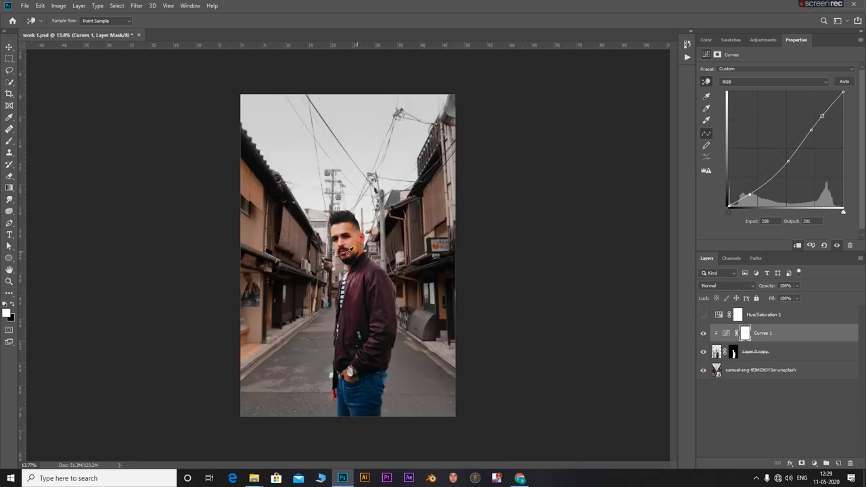
scroll(348, 250, "up", 2)
scroll(391, 295, "down", 3)
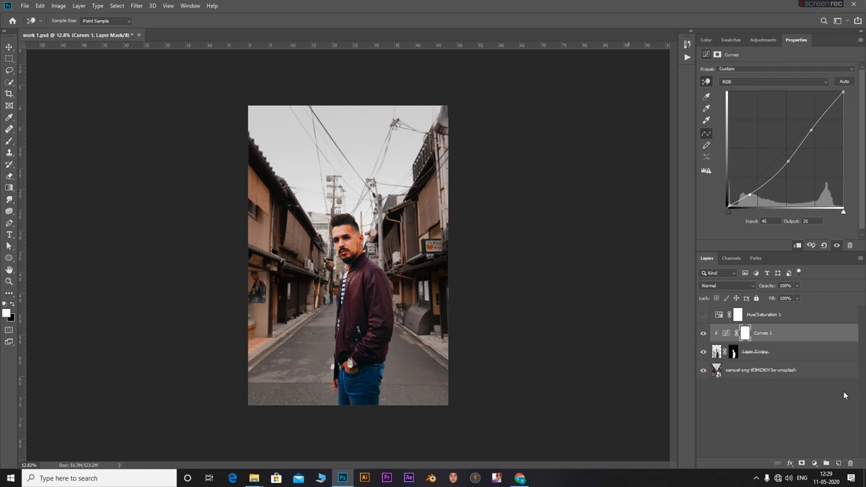
left_click(702, 315)
left_click(798, 246)
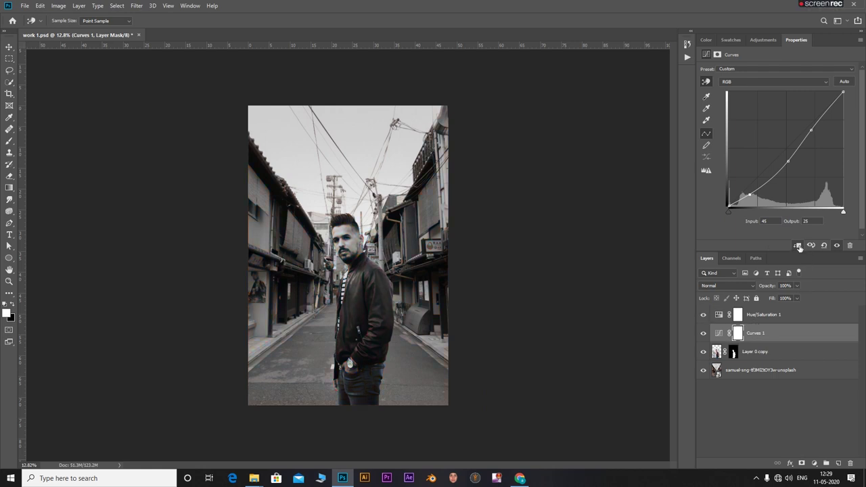
left_click(764, 322)
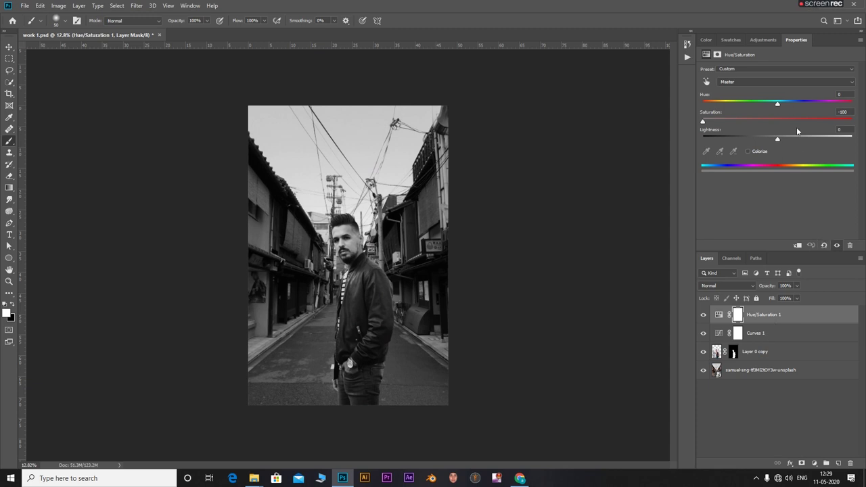
left_click_drag(718, 124, 727, 124)
Clip Curves 1 and Hue/Saturation 1 to the man and set Saturation to -22.
left_click(774, 342, "alt")
left_click(788, 323, "alt")
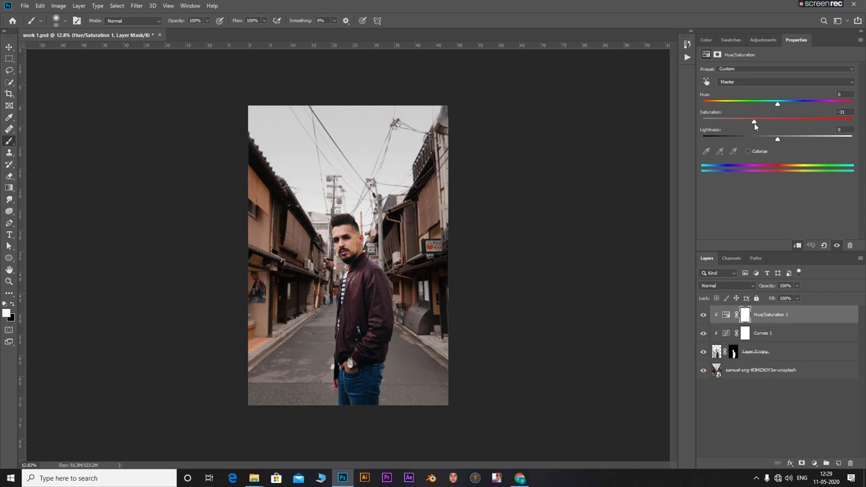
left_click_drag(755, 126, 761, 126)
scroll(332, 257, "up", 5)
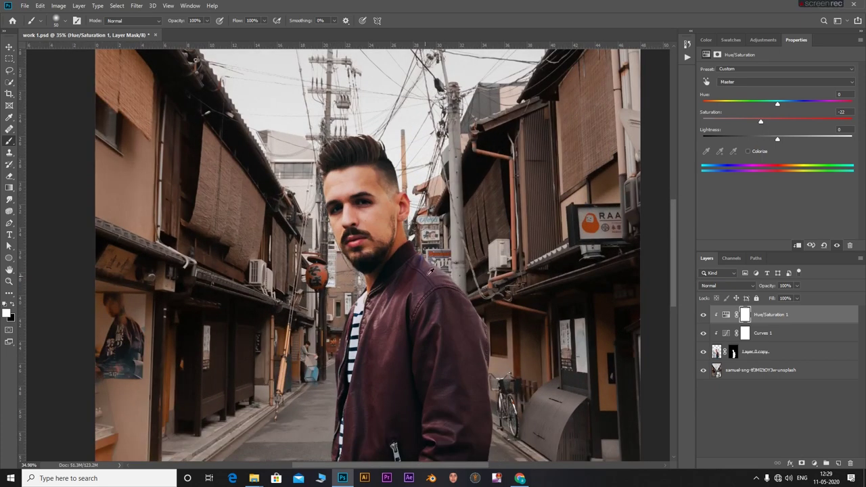
scroll(311, 285, "down", 4)
scroll(311, 285, "down", 1)
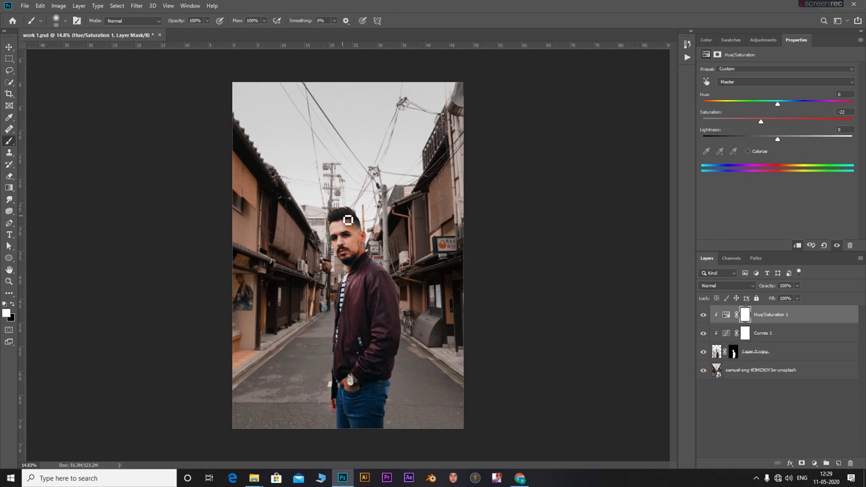
scroll(343, 223, "up", 3)
scroll(342, 223, "up", 8)
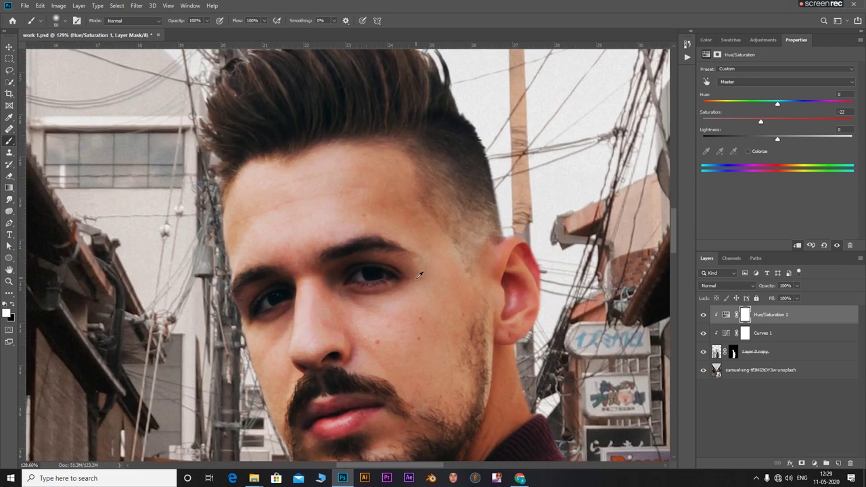
scroll(399, 249, "down", 3)
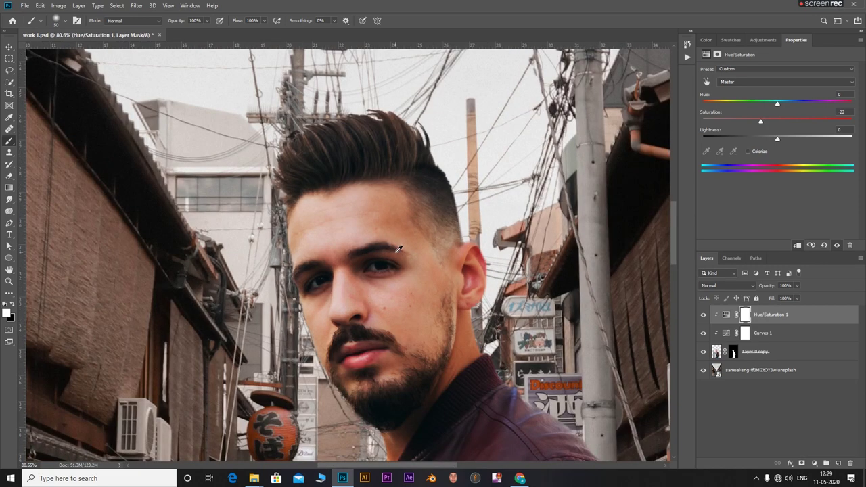
scroll(399, 323, "down", 10)
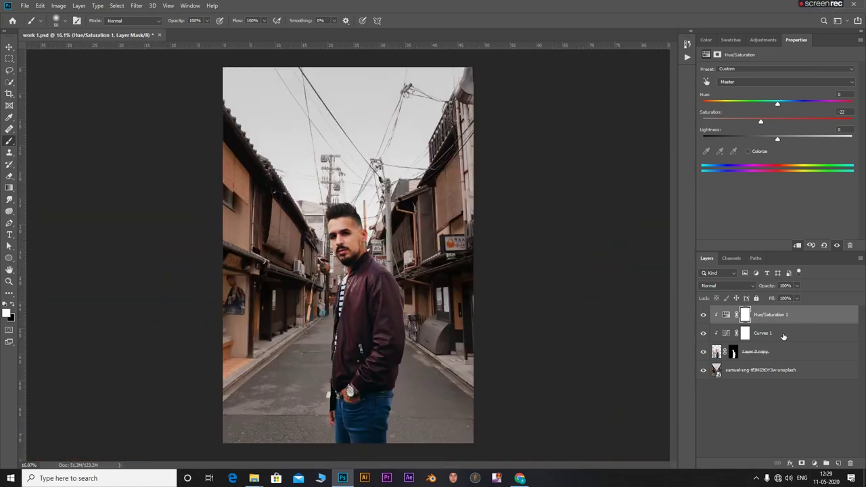
Duplicate the street photo layer and move the copy to the top of the stack.
left_click(760, 333)
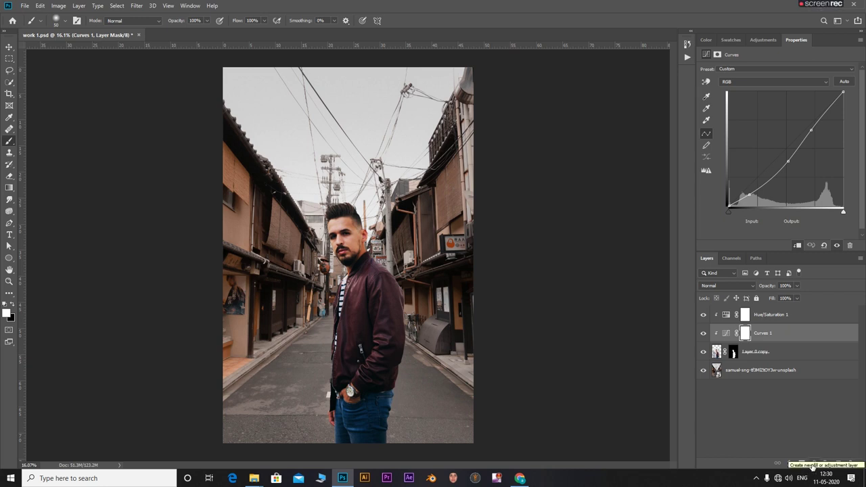
left_click(755, 372)
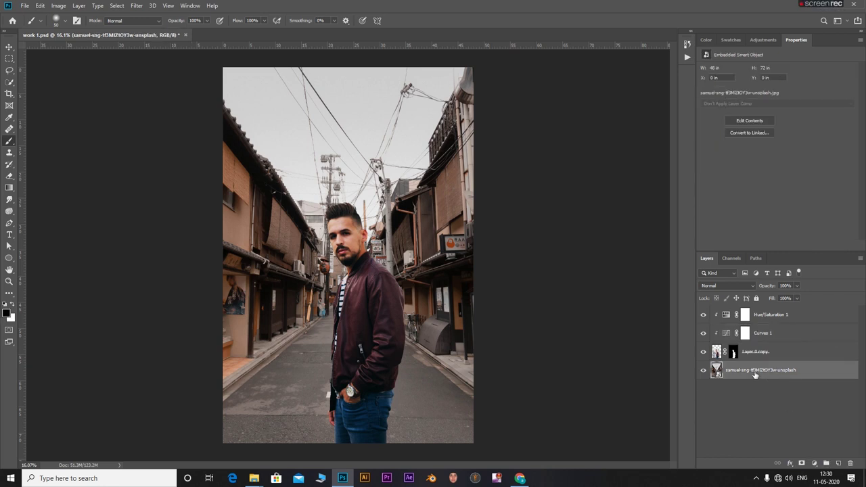
key("ctrl+j")
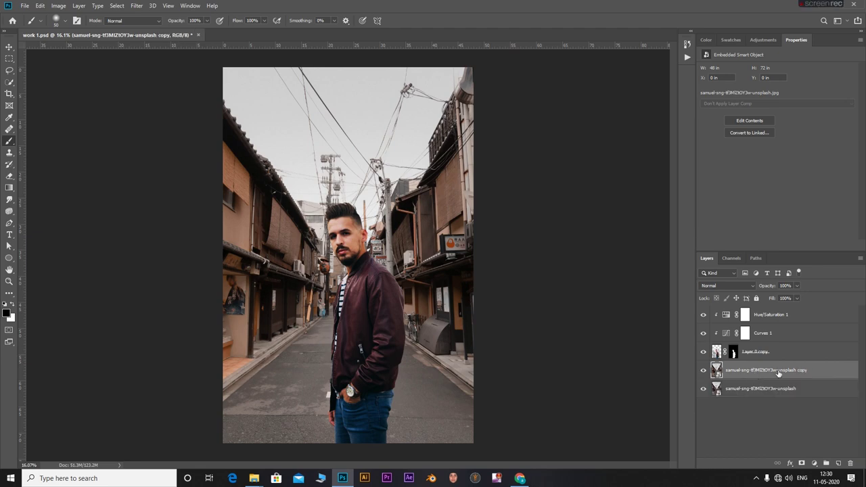
left_click_drag(778, 372, 771, 309)
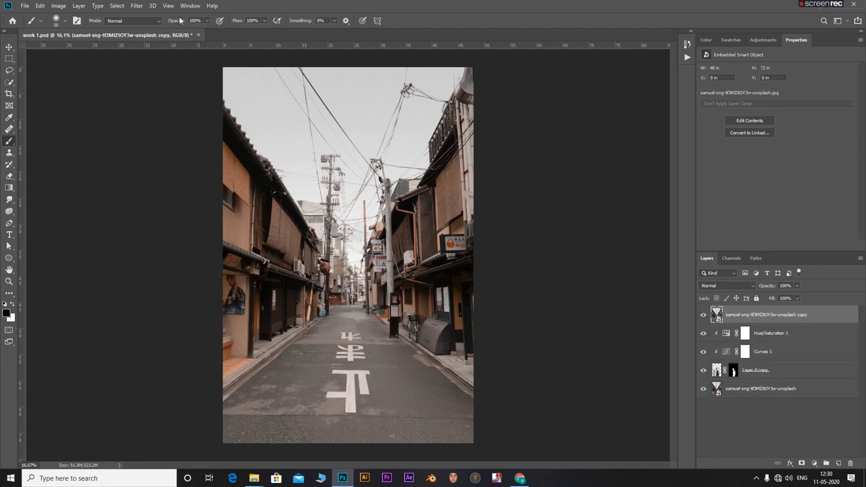
Apply a Gaussian Blur with Radius 175 to the street copy.
left_click(137, 8)
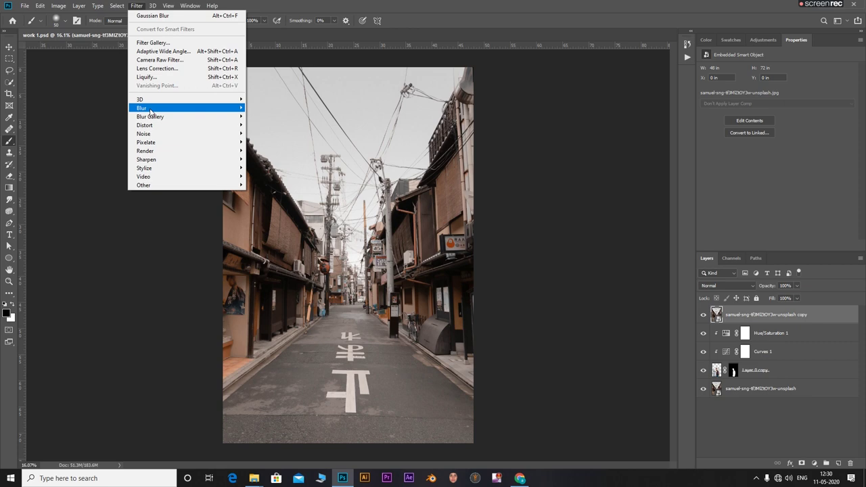
mouse_move(152, 108)
left_click(281, 144)
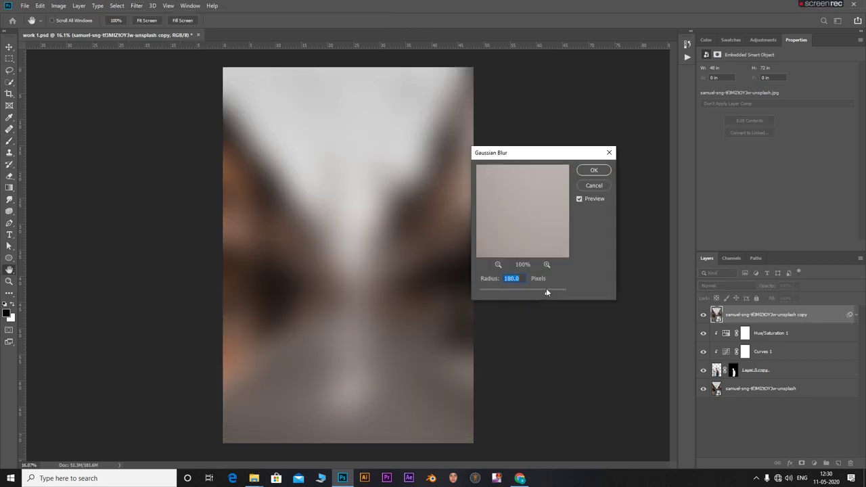
left_click_drag(547, 294, 545, 293)
type("175")
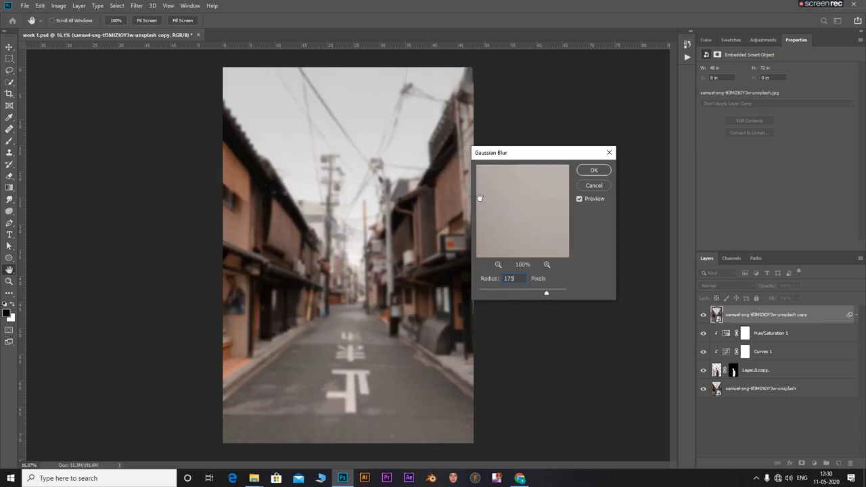
left_click(593, 170)
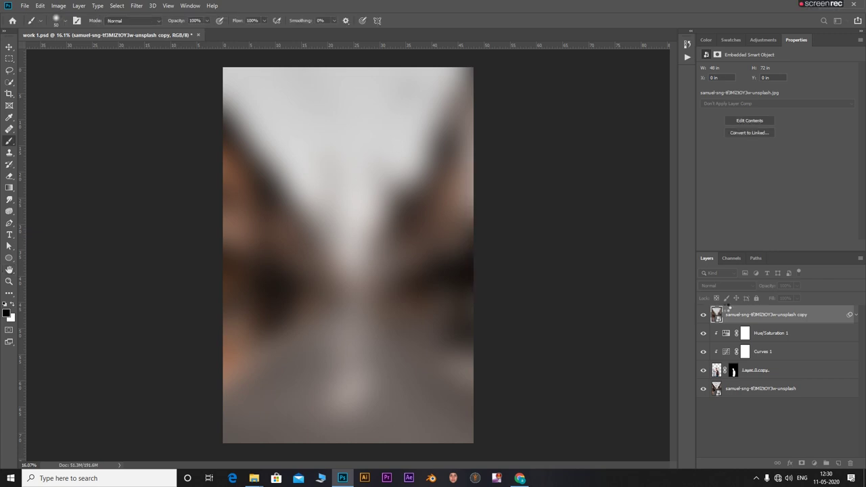
Set the blurred copy's blend mode to Color and clip it to the man's layers.
left_click(736, 286)
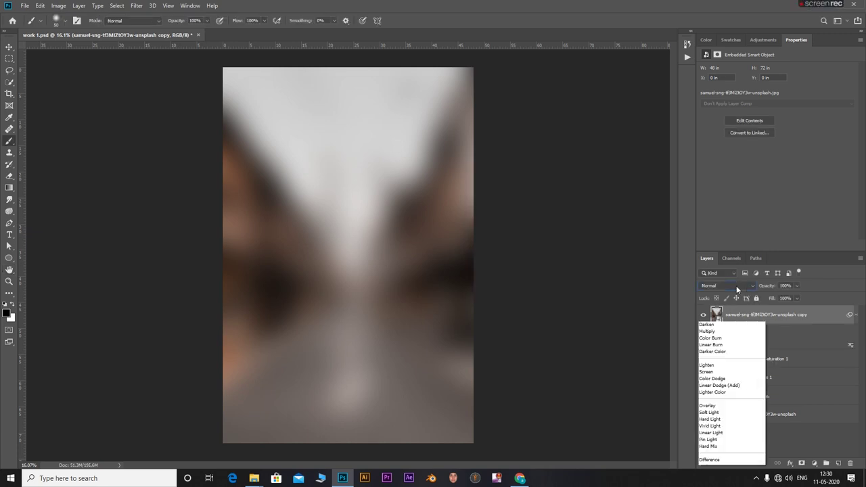
left_click(710, 454)
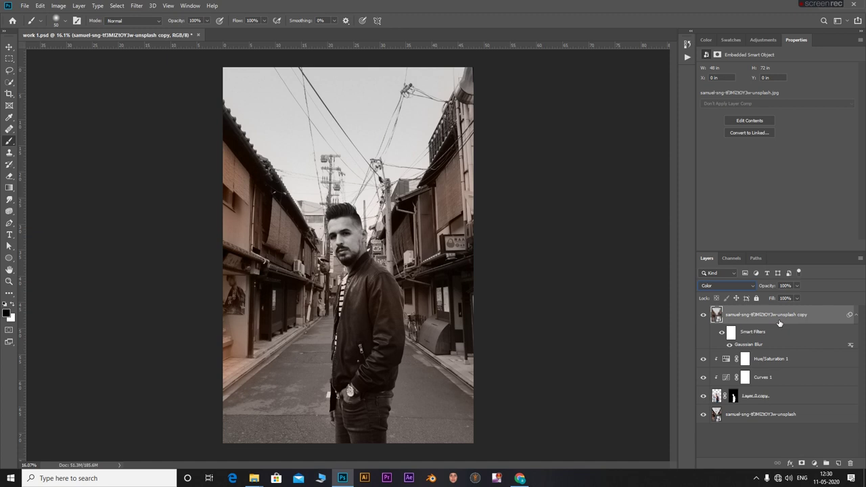
key("ctrl+alt+g")
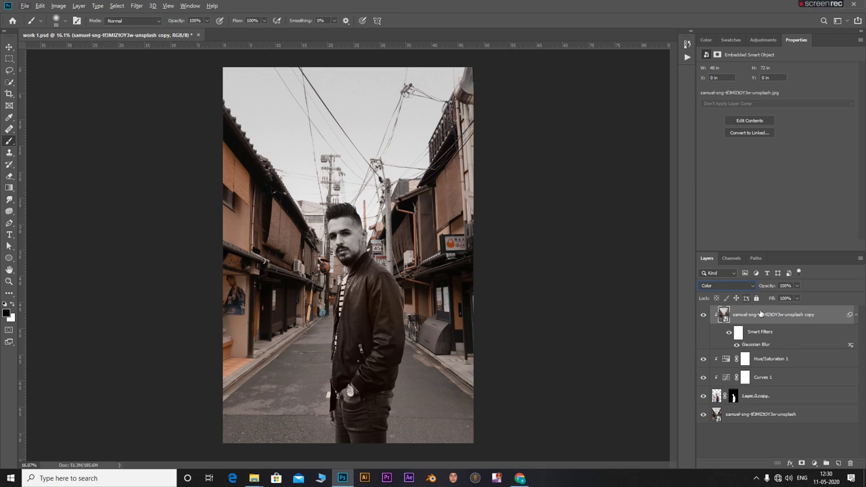
Adjust the blurred copy's opacity toward 50%.
left_click(796, 286)
left_click_drag(799, 298, 755, 302)
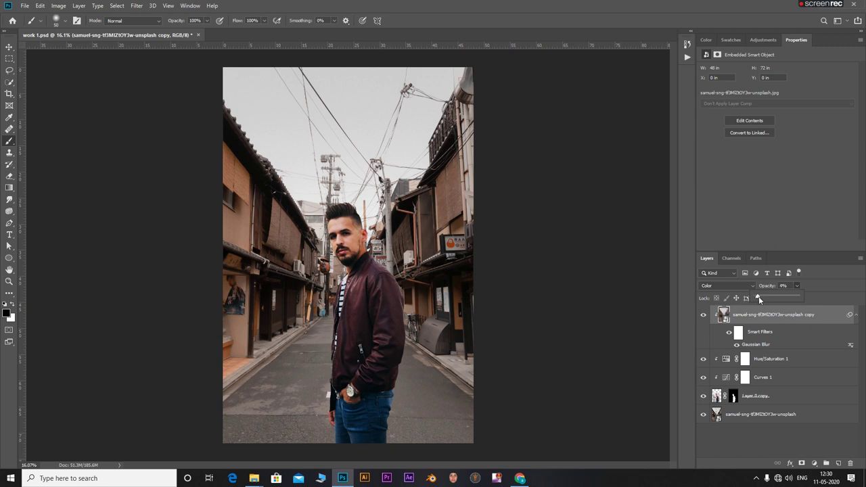
left_click_drag(759, 300, 775, 300)
key("Return")
Set the blurred copy to 50% opacity and the man's Hue/Saturation to +5.
type("50")
left_click(780, 439)
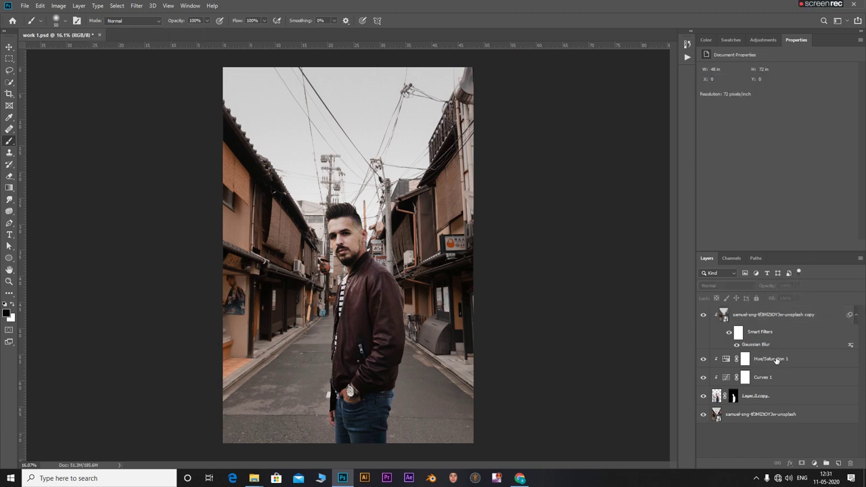
left_click(794, 361)
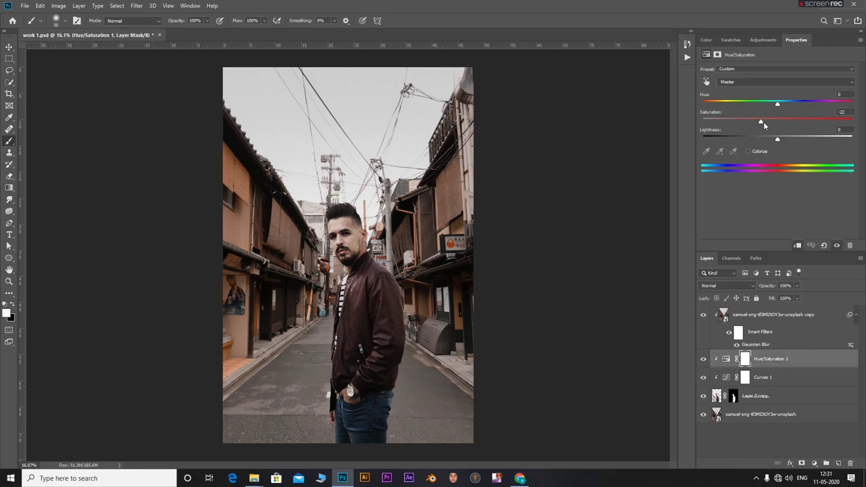
left_click_drag(764, 121, 781, 125)
Toggle the adjustments off and on and zoom around to compare the composite.
left_click_drag(703, 377, 703, 315)
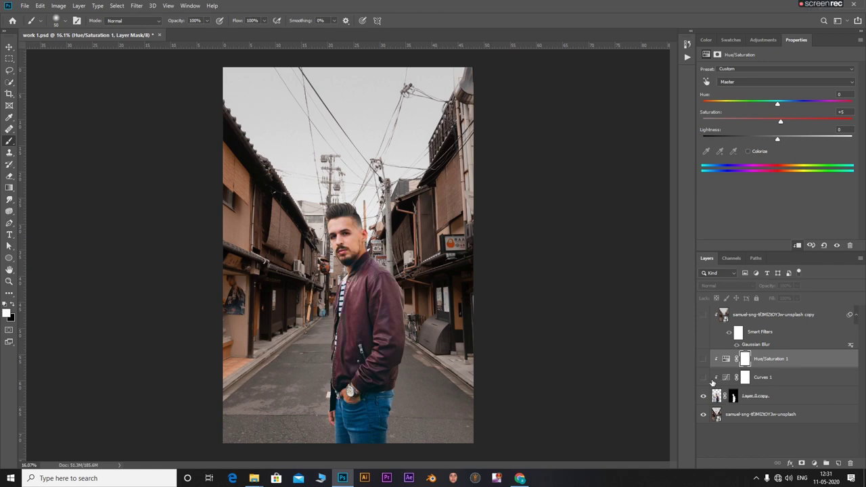
left_click(703, 377)
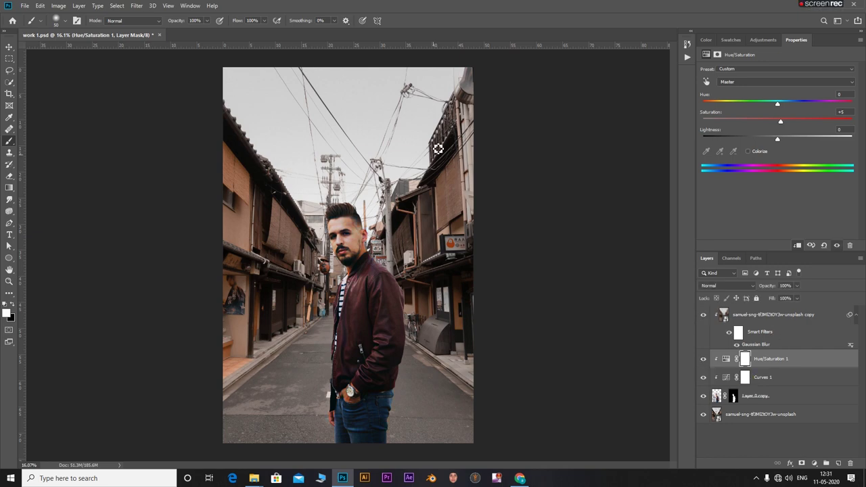
scroll(388, 355, "down", 2)
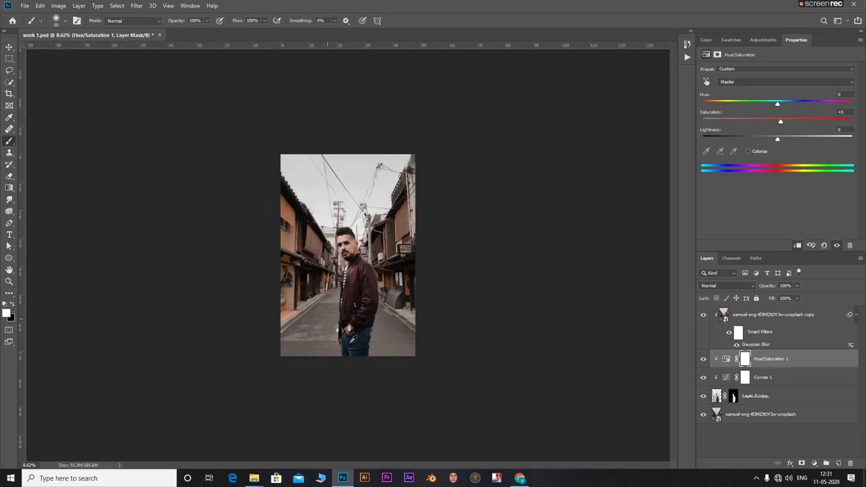
scroll(353, 339, "up", 2)
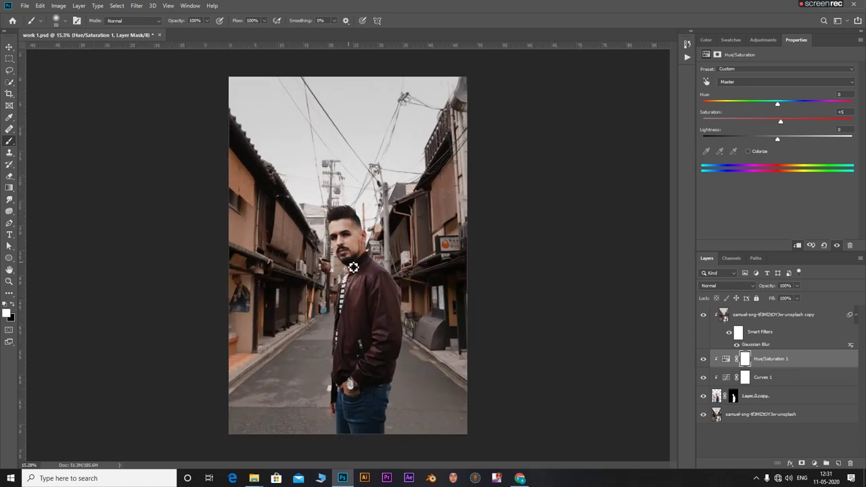
scroll(350, 246, "up", 2)
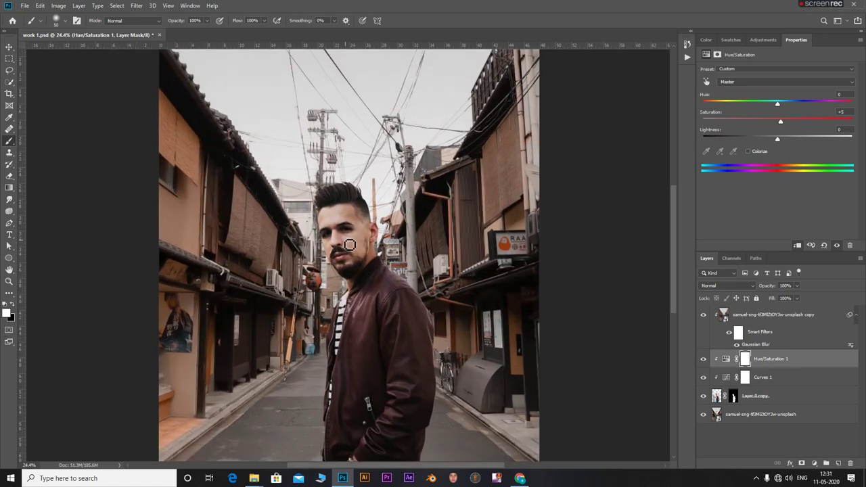
scroll(350, 245, "up", 1)
scroll(349, 278, "down", 2)
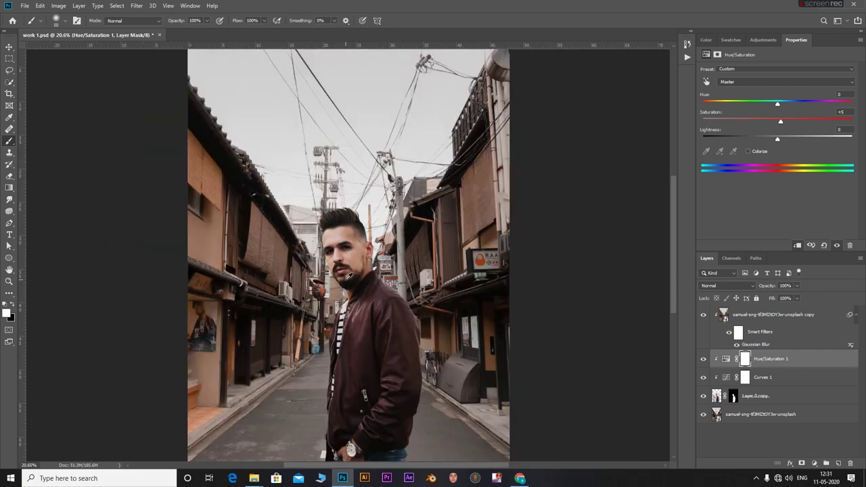
scroll(349, 277, "down", 2)
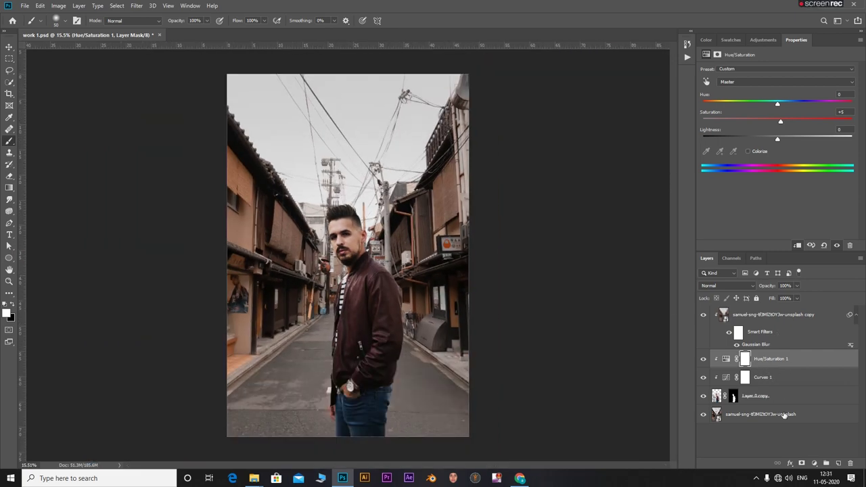
Start a Tilt-Shift blur on the background street photo.
left_click(790, 415)
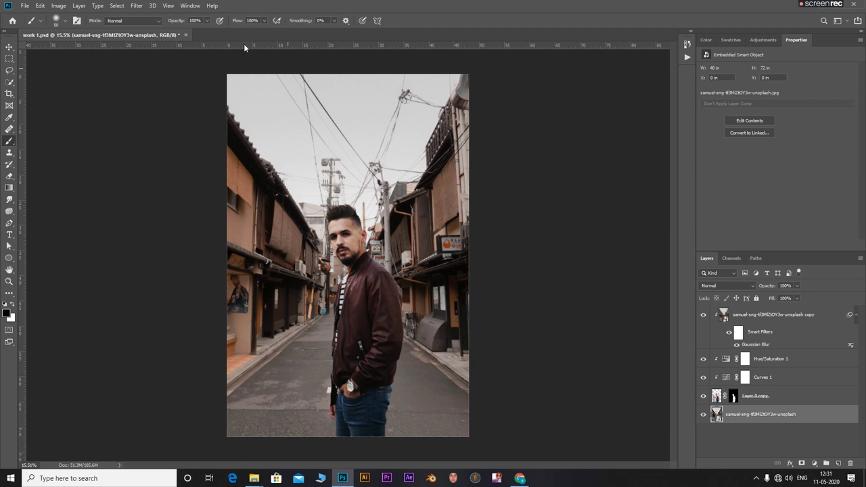
left_click(135, 5)
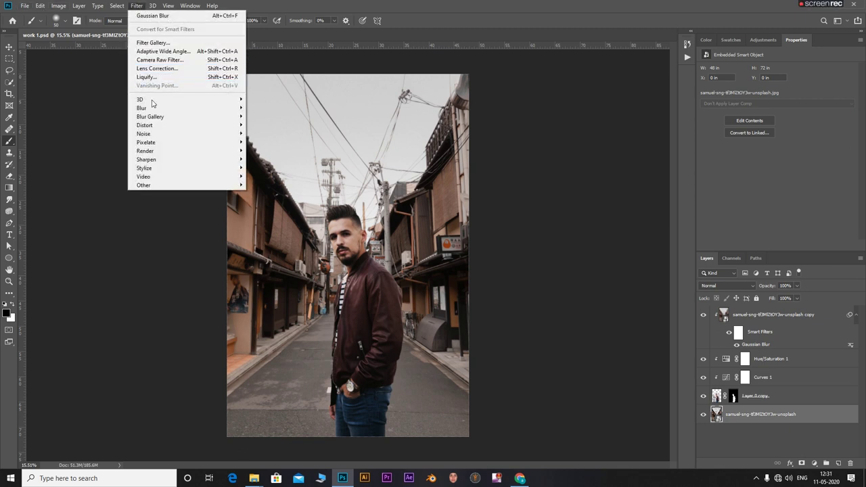
mouse_move(153, 109)
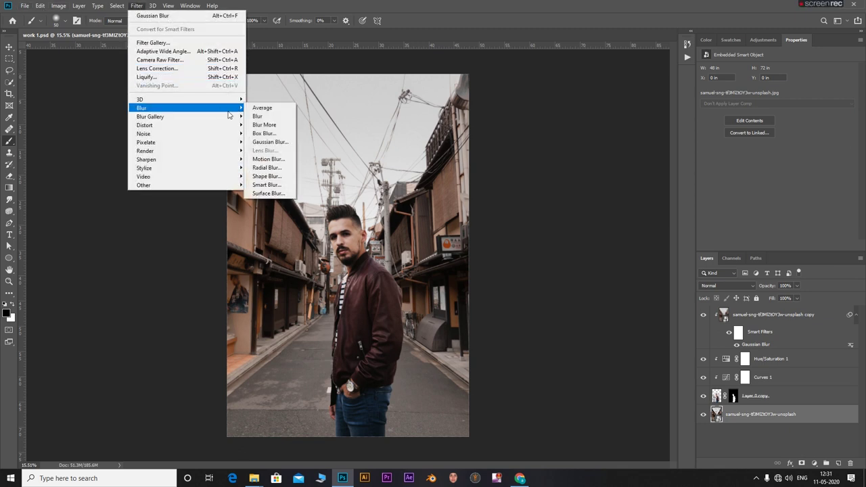
mouse_move(225, 117)
left_click(264, 133)
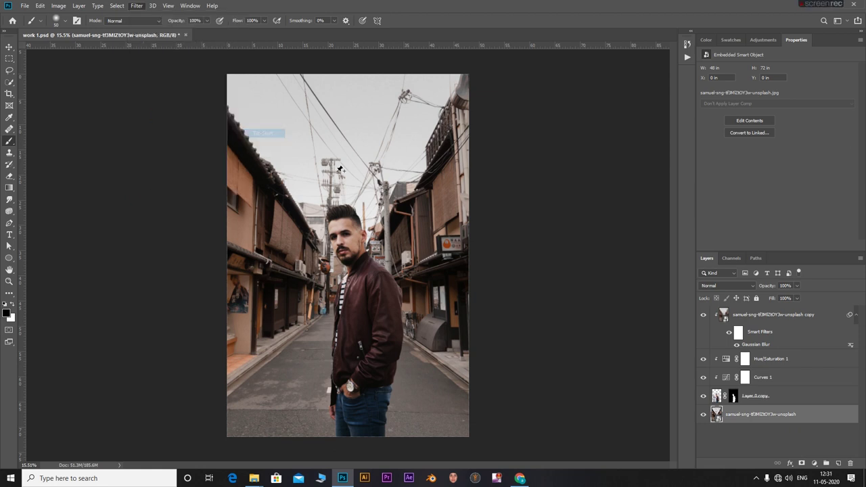
Move the focus pin low near the man's legs, level the band, and set Blur to 20 px.
left_click_drag(384, 255, 393, 402)
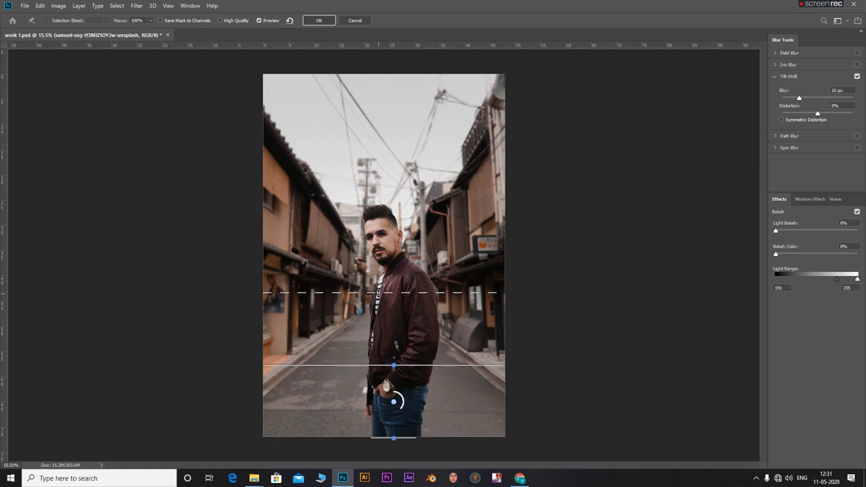
left_click_drag(383, 357, 365, 331)
left_click_drag(407, 408, 415, 464)
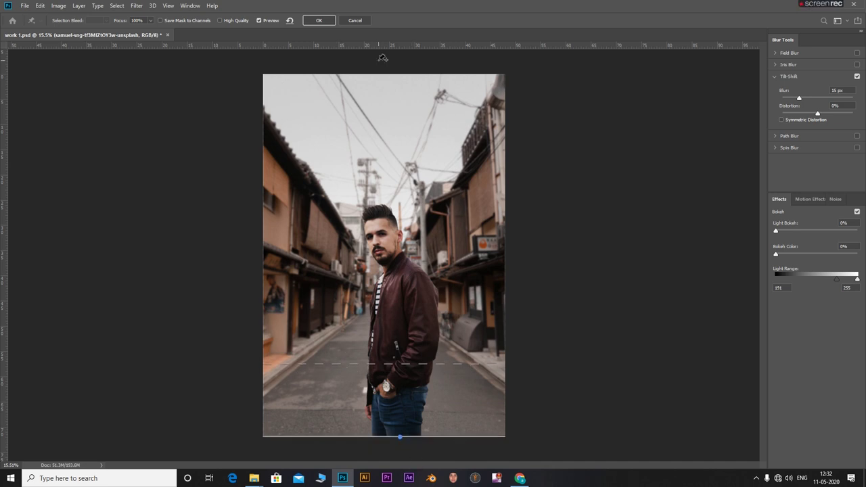
left_click_drag(800, 101, 802, 101)
type("20")
Add a second focus pin on the left buildings and tilt its band.
left_click(277, 237)
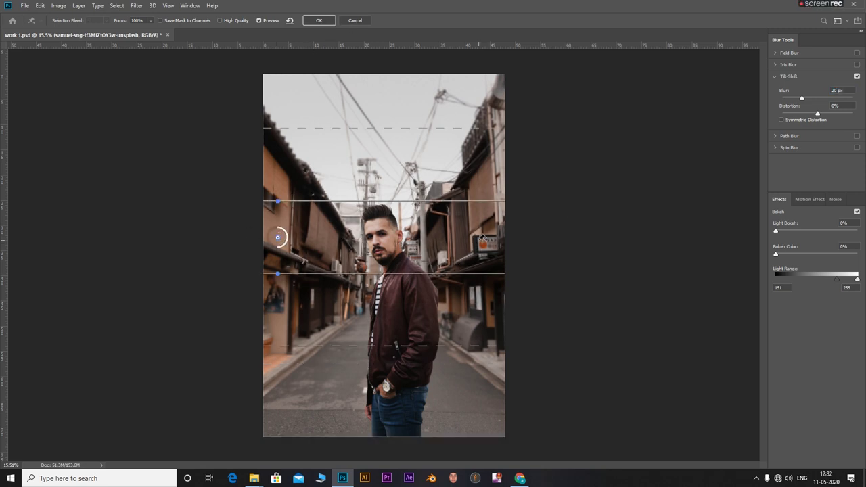
left_click_drag(481, 241, 470, 295)
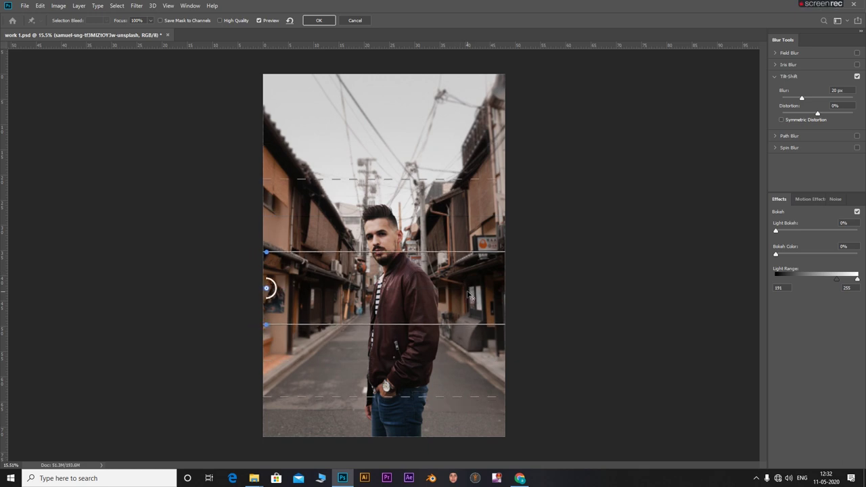
left_click_drag(502, 211, 285, 458)
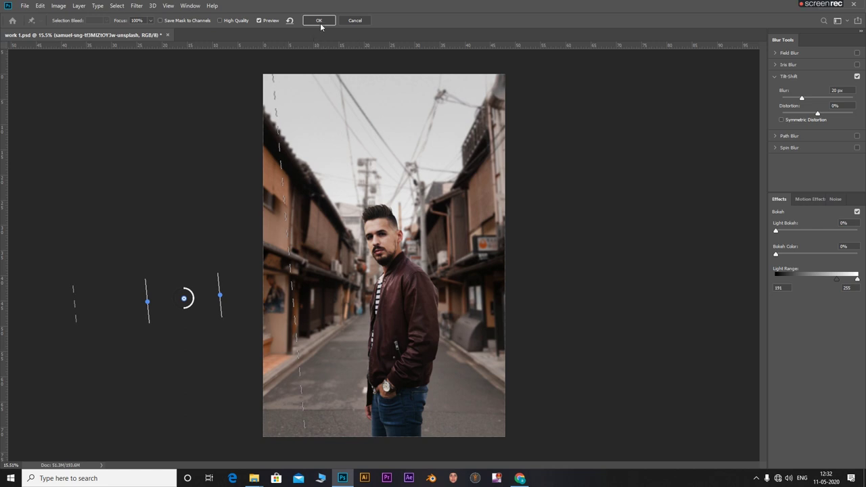
Add a nearly vertical focus pin on the right buildings, deleting a stray extra pin.
left_click(487, 270)
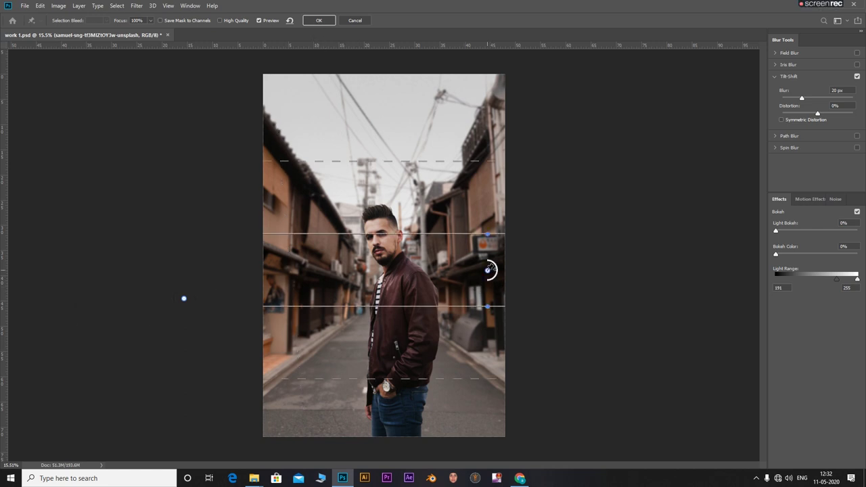
left_click_drag(475, 174, 552, 252)
left_click_drag(520, 301, 548, 330)
left_click_drag(572, 88, 598, 112)
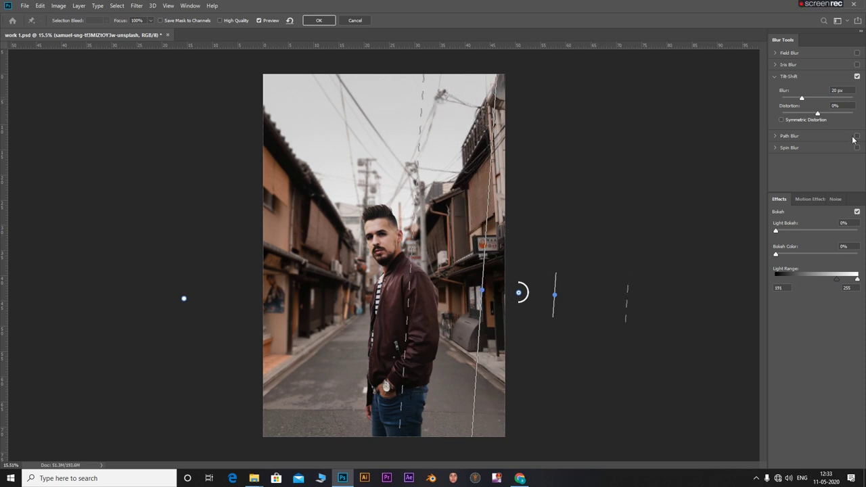
left_click(722, 276)
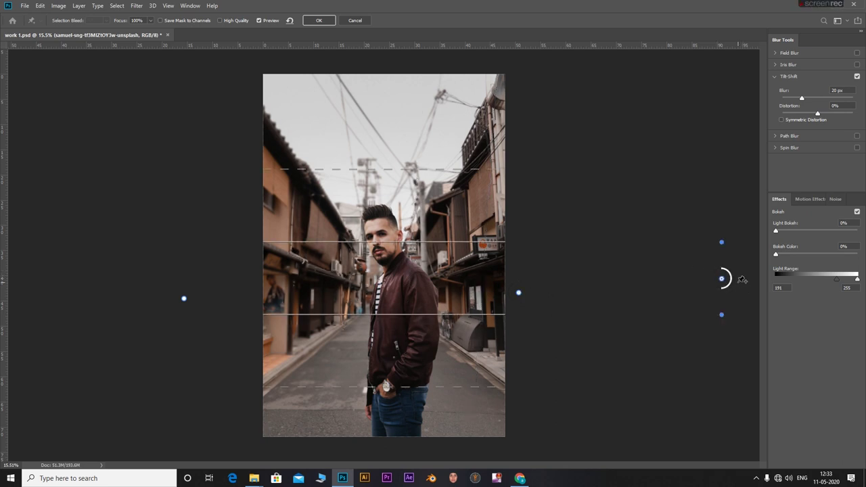
key("Delete")
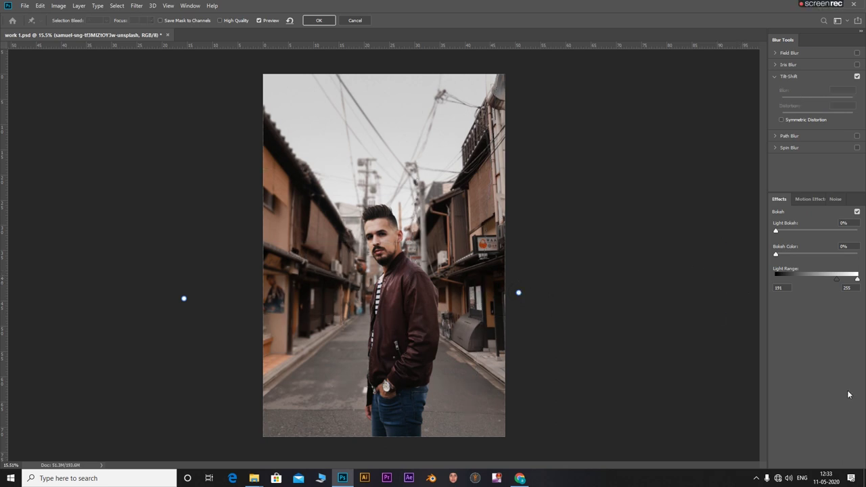
Check the whole canvas and apply the Tilt-Shift blur.
key("ctrl+minus")
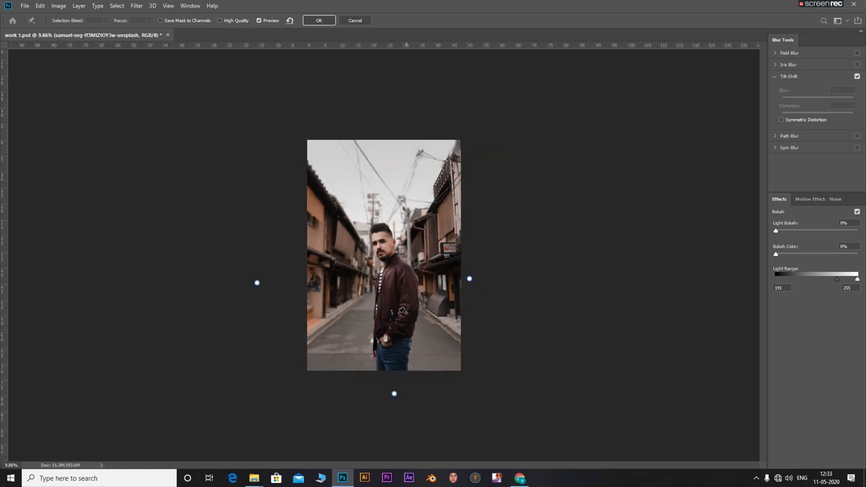
scroll(399, 247, "up", 10)
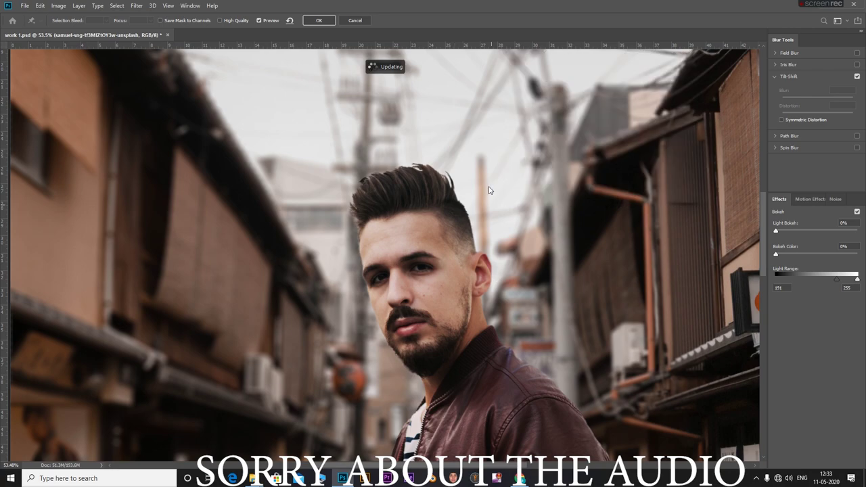
key("ctrl+0")
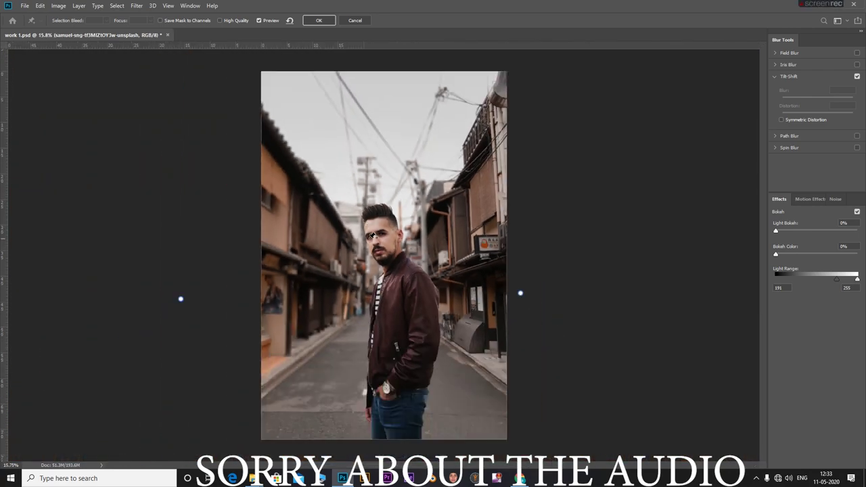
left_click(318, 22)
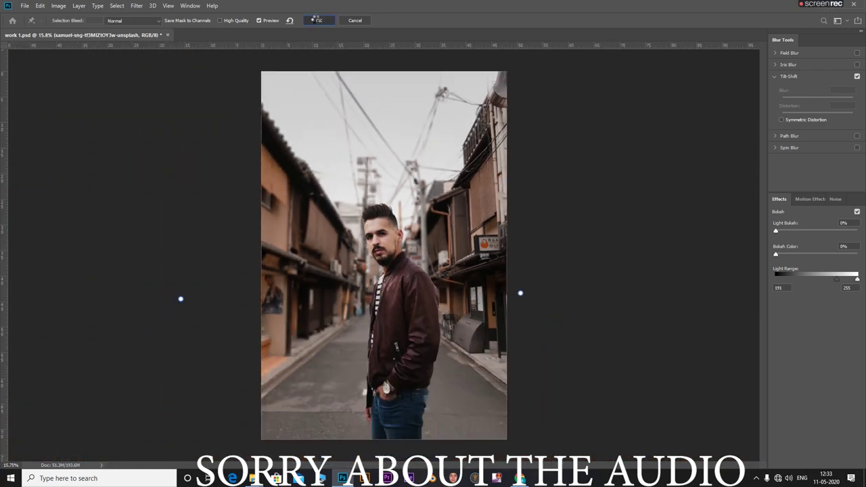
Apply the Tilt-Shift blur to the street photo as a Blur Gallery smart filter.
left_click(316, 20)
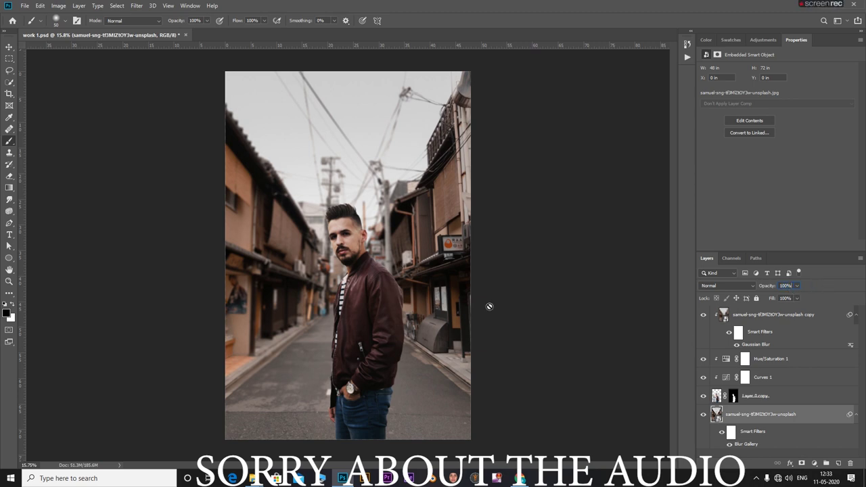
left_click(800, 316)
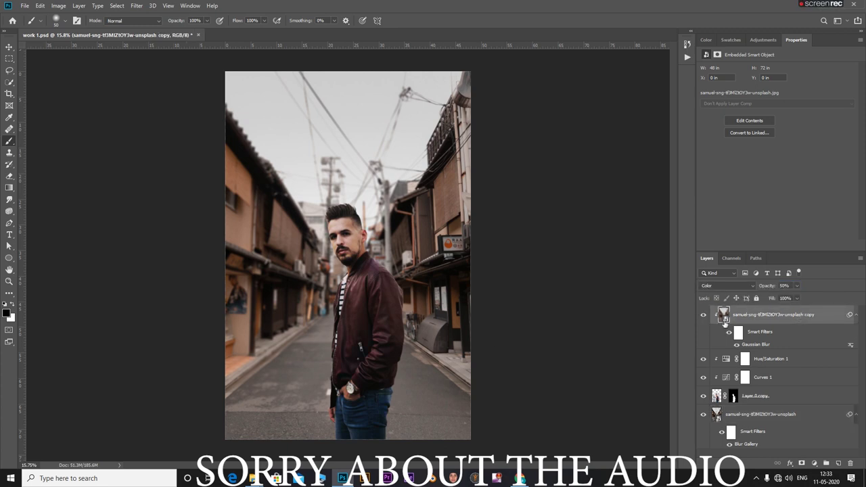
left_click(711, 415)
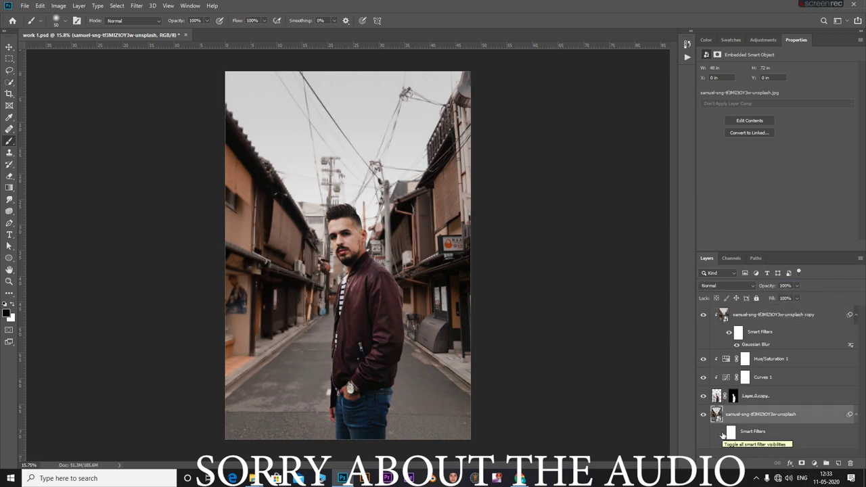
Select the man's top copy layer and bring up the new adjustment layer list.
scroll(336, 214, "up", 5)
scroll(331, 220, "down", 6)
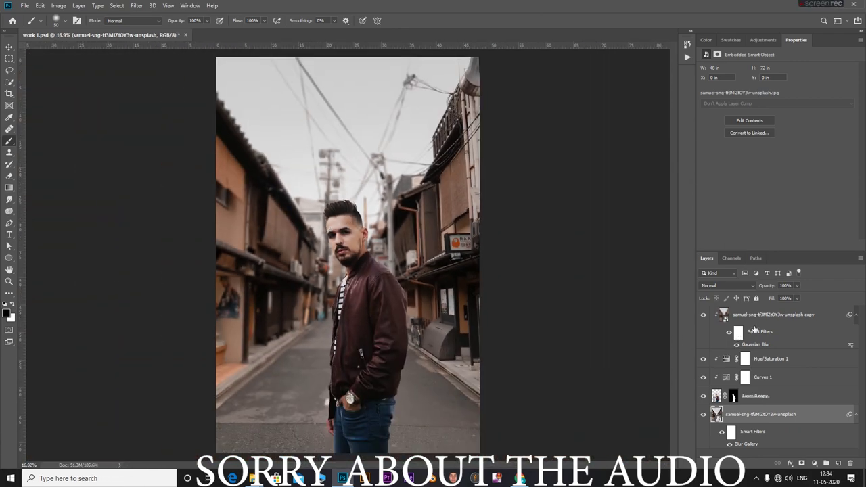
left_click(766, 314)
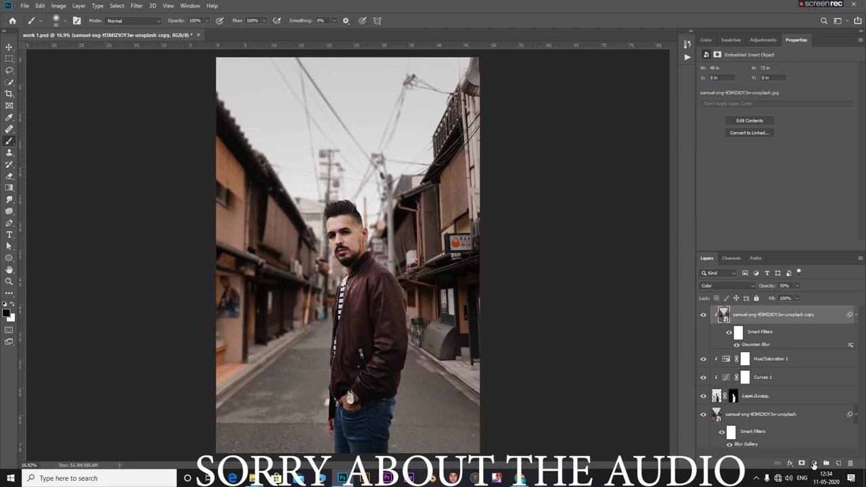
left_click(814, 464)
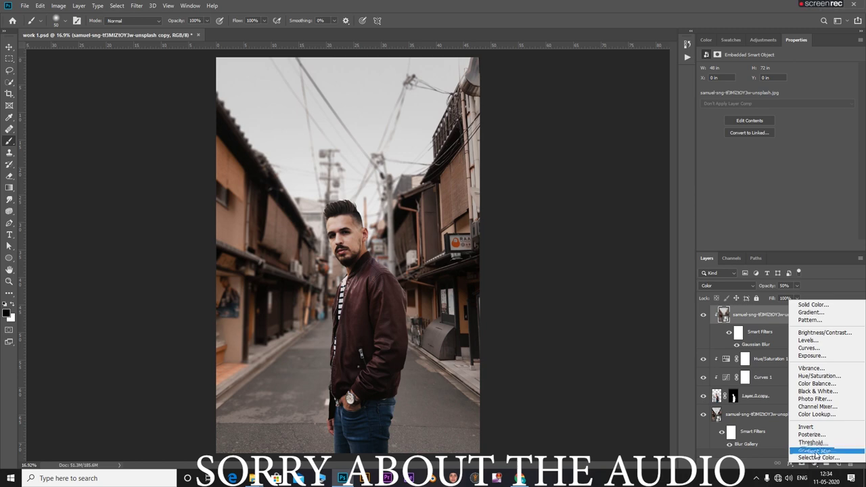
Add a Gradient Map adjustment layer over the image and open its gradient.
left_click(816, 451)
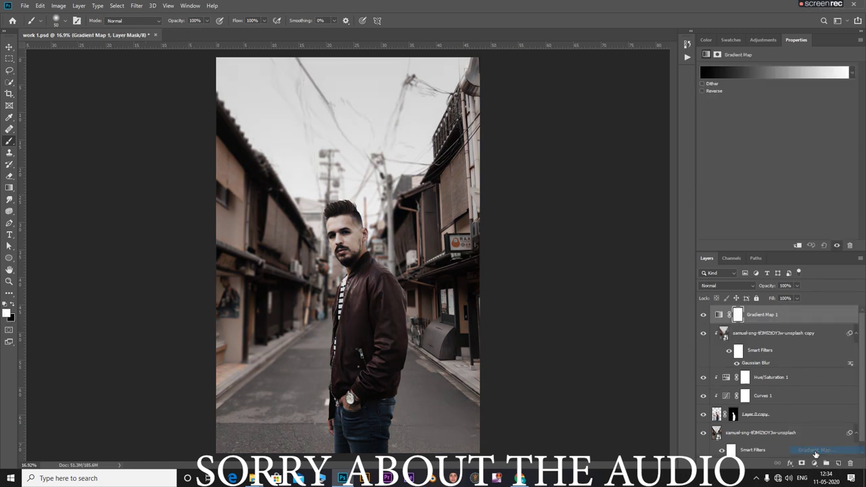
left_click(719, 315)
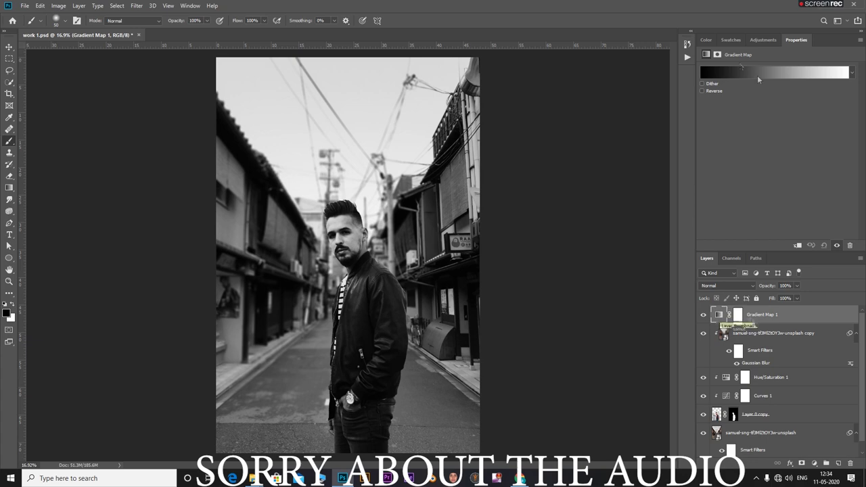
left_click(729, 71)
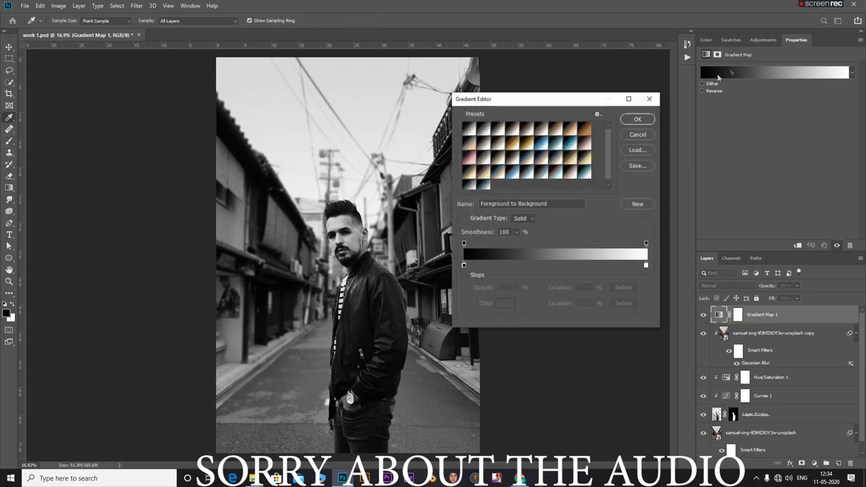
Load the Photographic Toning gradient set and apply the Sepia Antique preset.
left_click_drag(541, 101, 566, 79)
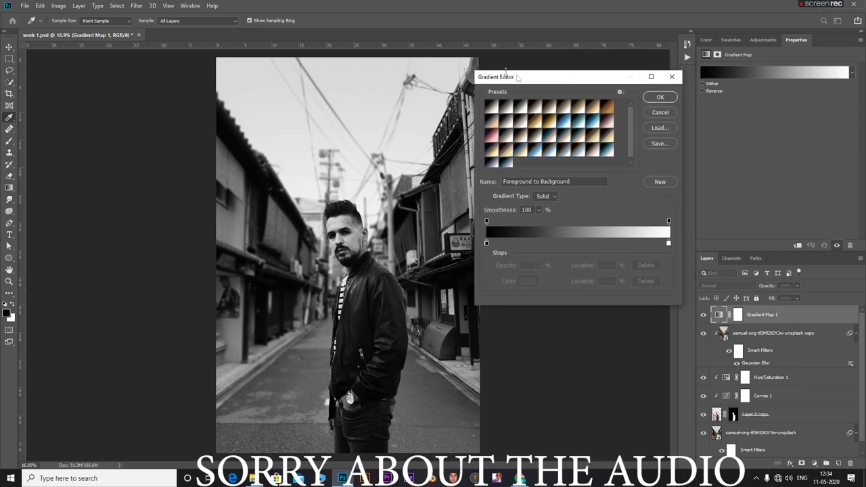
left_click(620, 92)
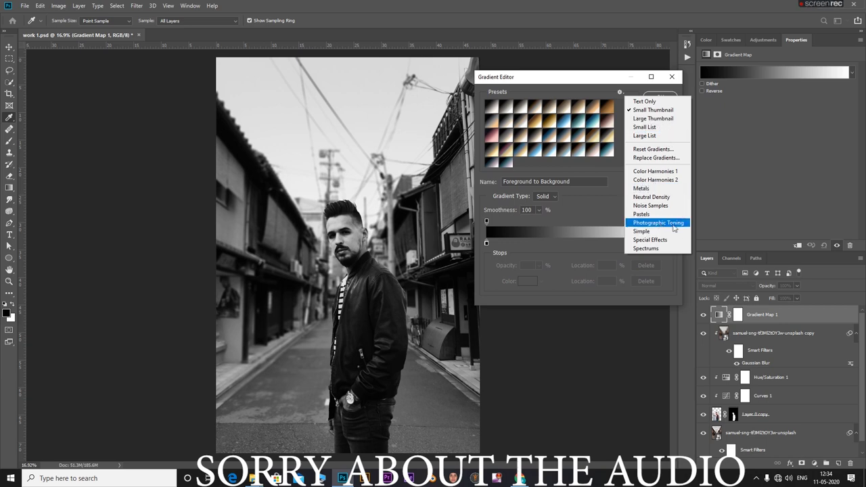
left_click(660, 224)
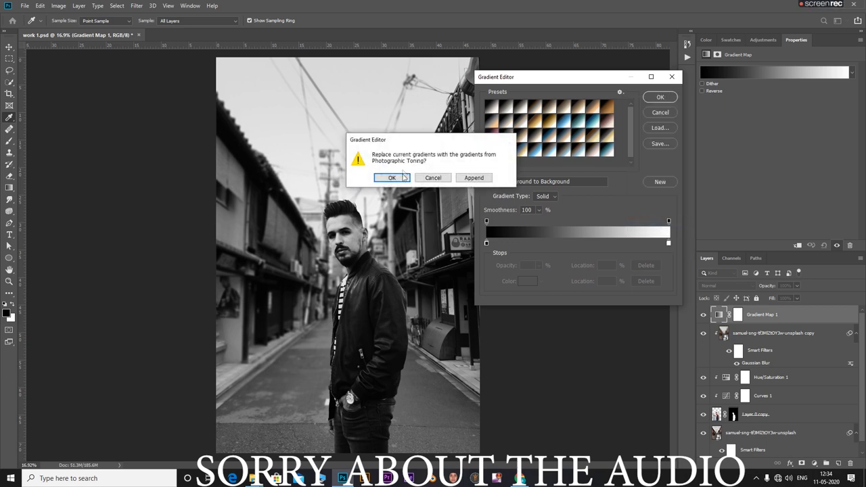
left_click(402, 177)
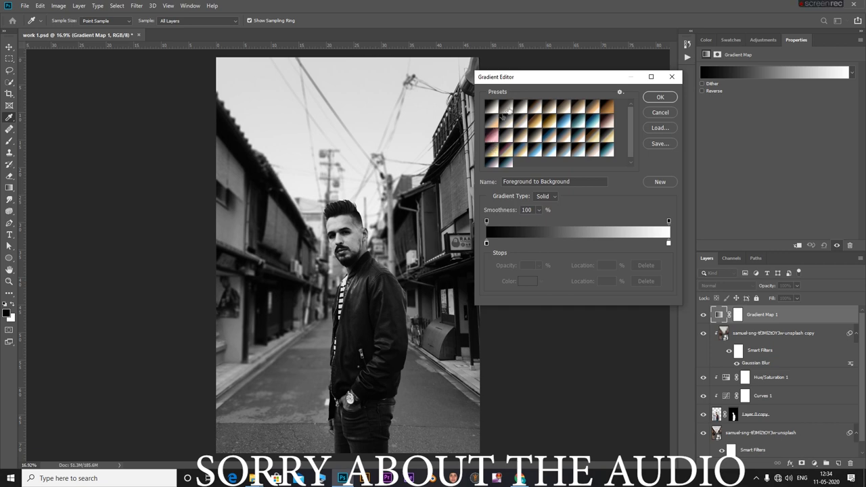
left_click(605, 109)
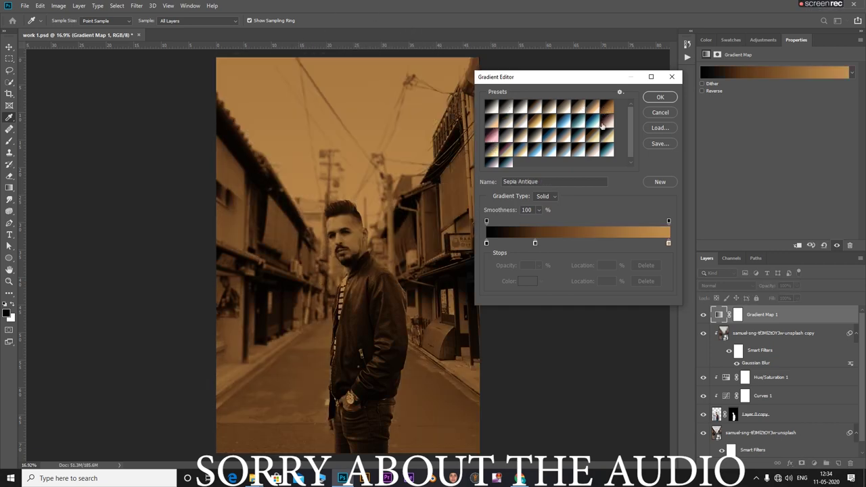
left_click(659, 96)
Set Gradient Map 1 to Soft Light at 39% opacity, then select the street photo layer.
left_click(725, 286)
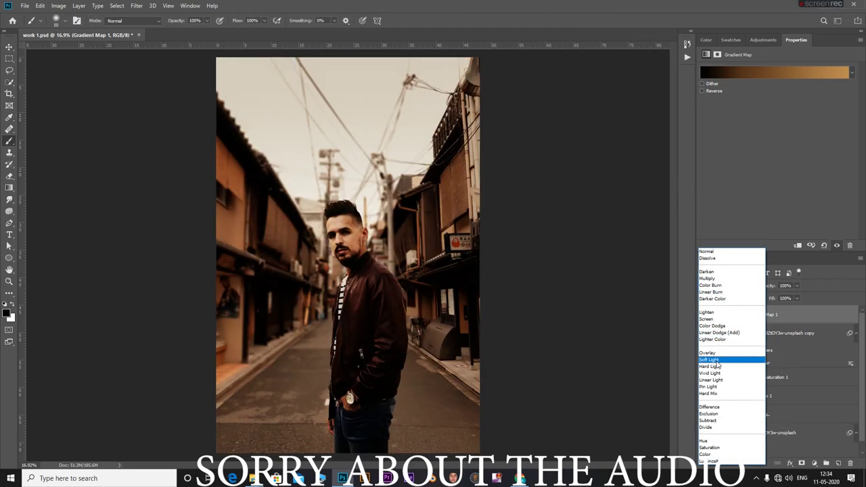
left_click(716, 359)
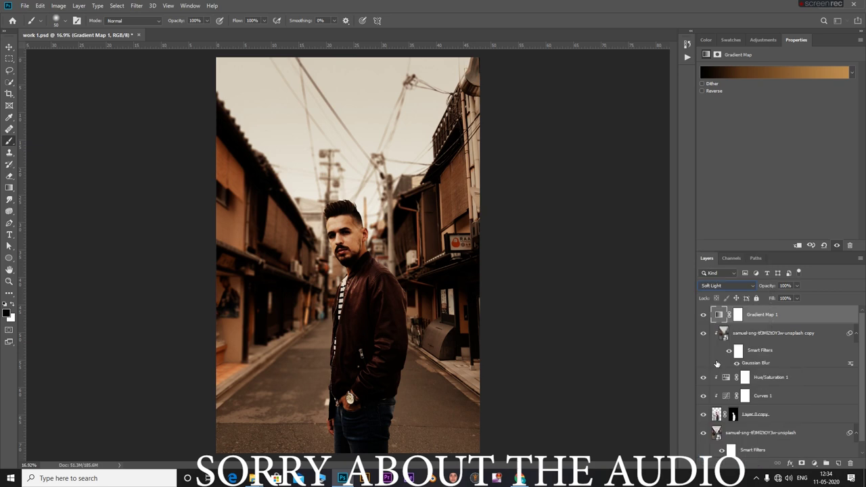
left_click(797, 286)
left_click_drag(798, 297, 781, 300)
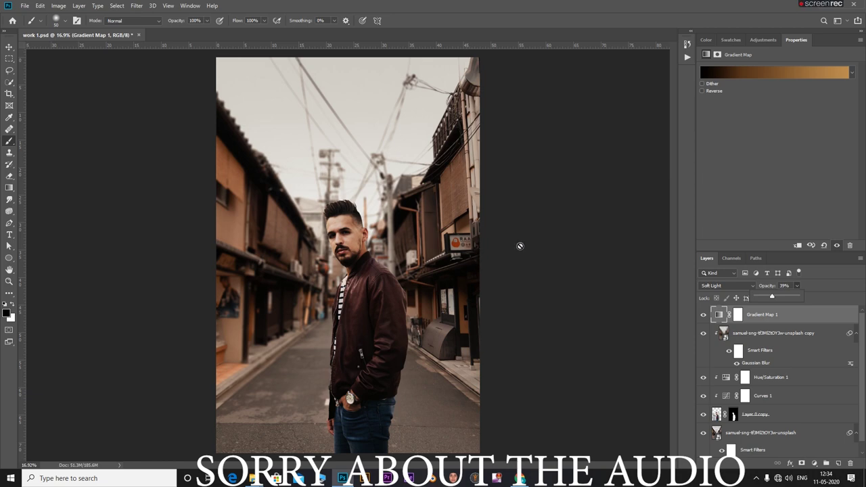
scroll(396, 255, "down", 3)
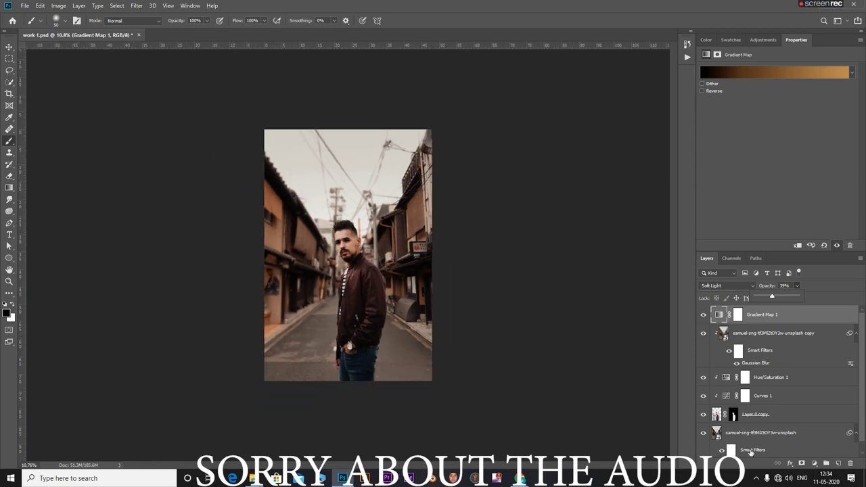
scroll(729, 433, "down", 1)
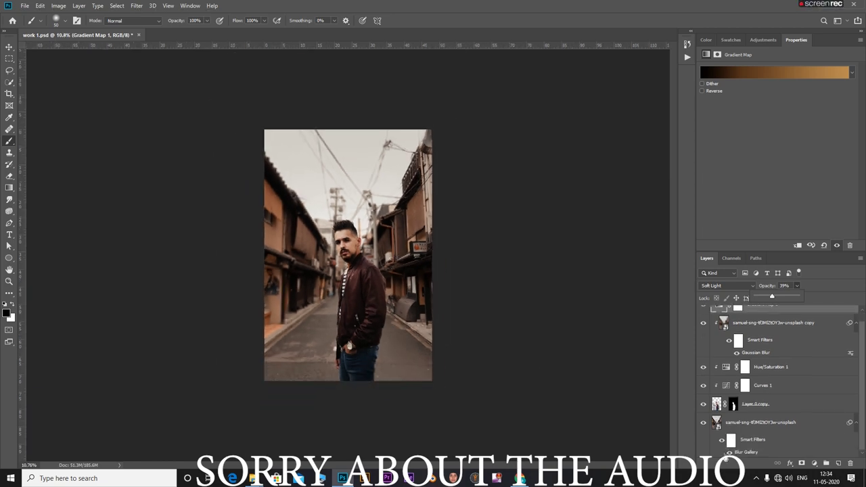
left_click(721, 442)
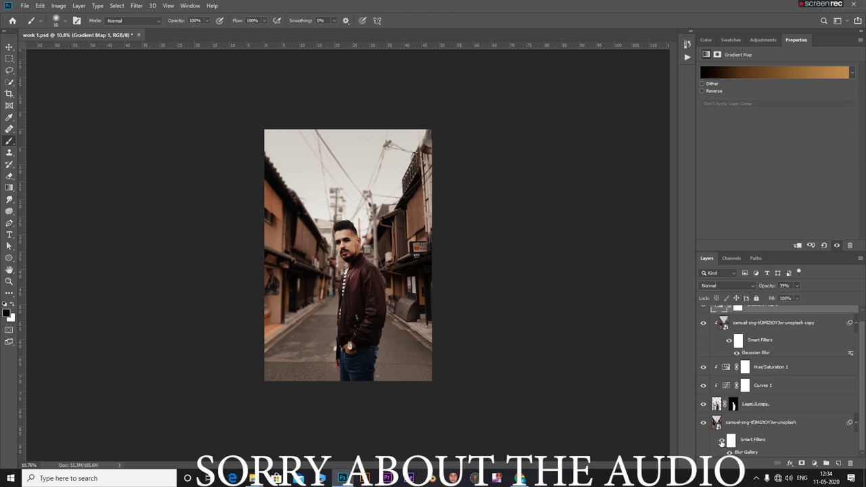
left_click(721, 442)
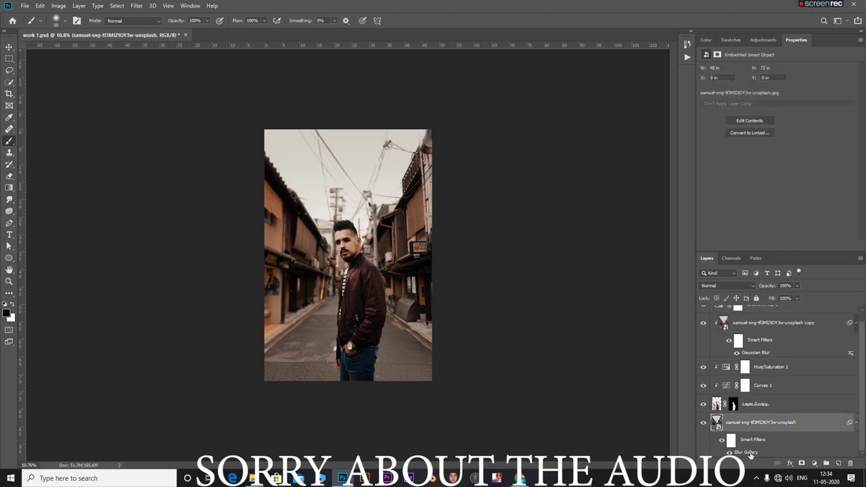
Reopen the street photo's tilt-shift blur, shift its focus centre right and raise blur to 22 px.
double_click(746, 452)
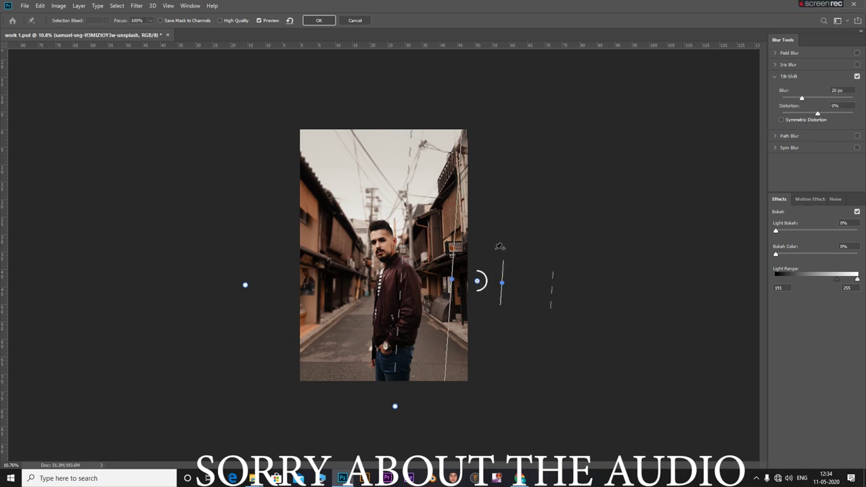
left_click_drag(499, 246, 548, 318)
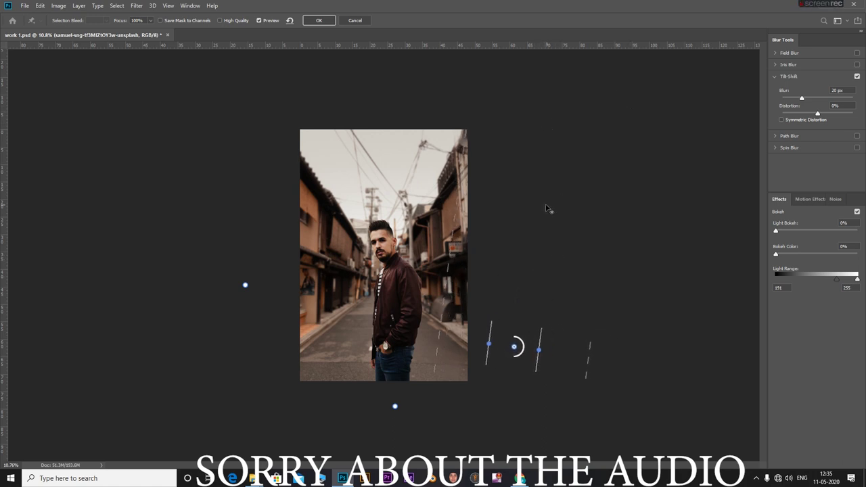
left_click_drag(802, 98, 810, 103)
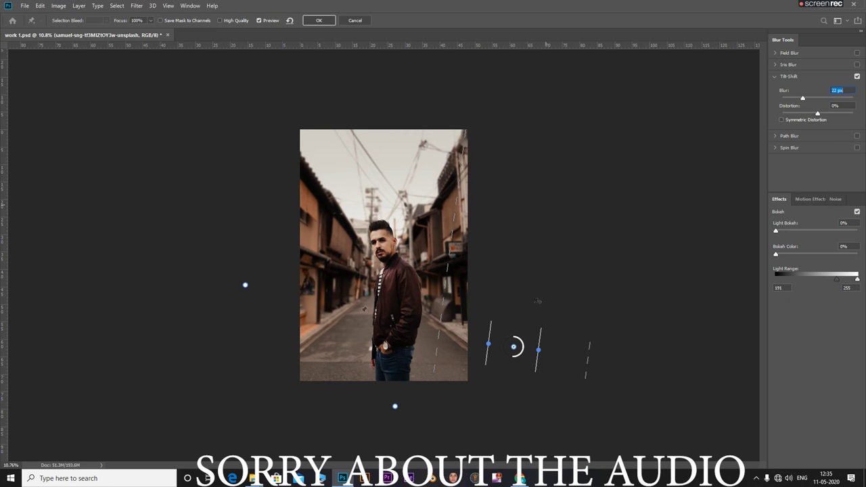
Reposition the left and bottom pins' focus bands lower, then apply the blur.
left_click(245, 285)
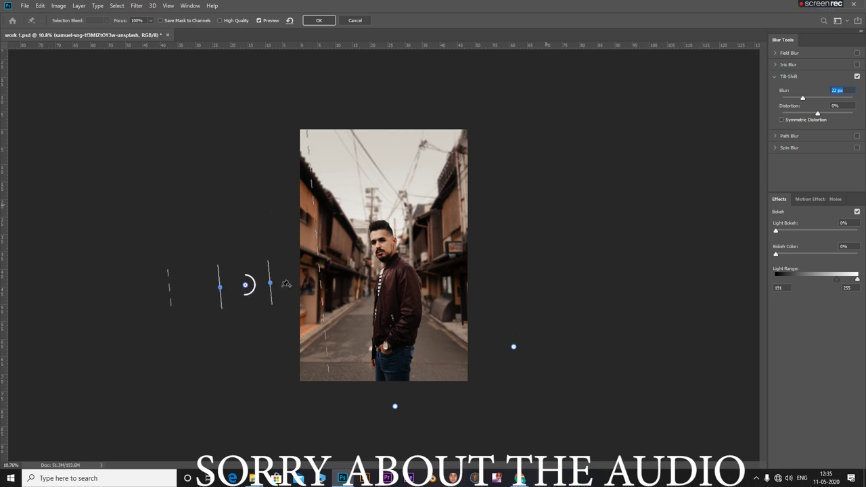
left_click_drag(252, 254, 246, 256)
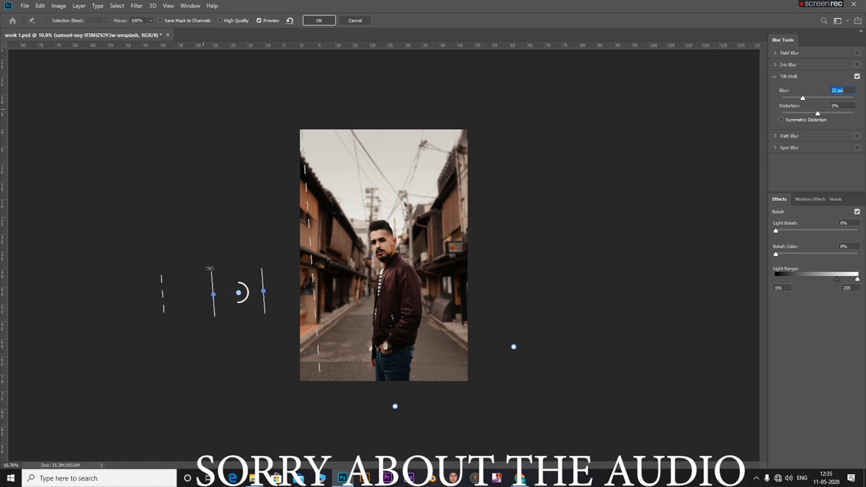
left_click_drag(210, 269, 207, 273)
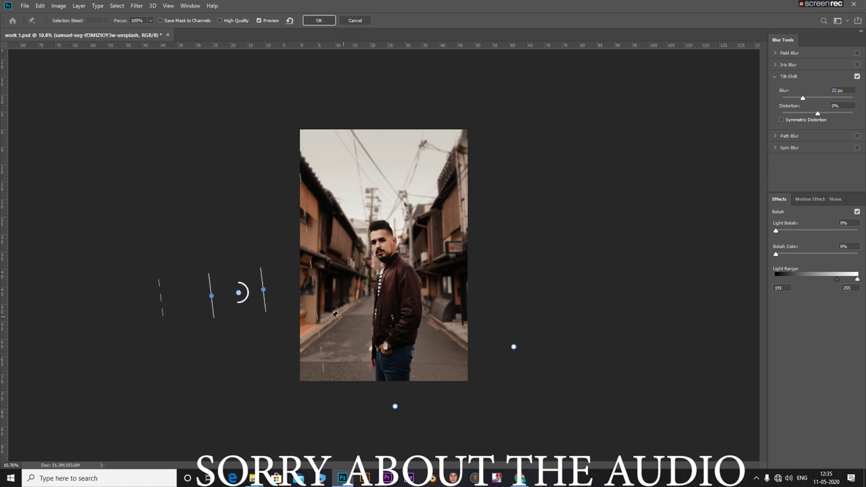
left_click_drag(238, 292, 246, 299)
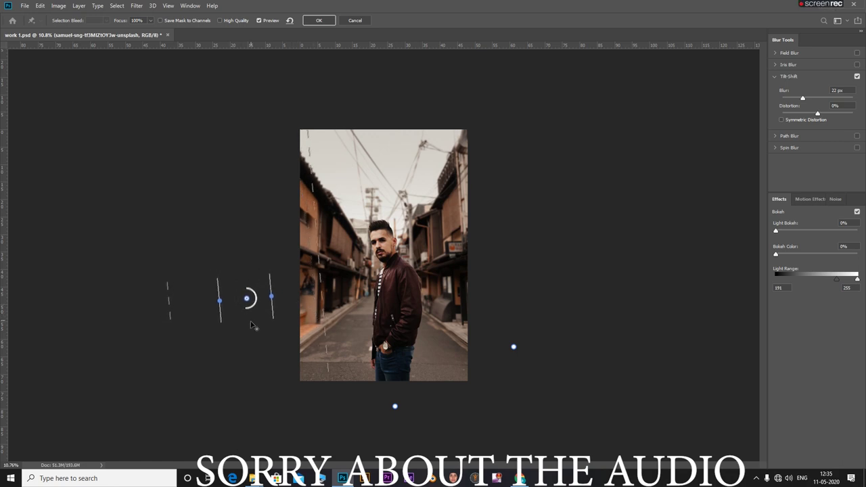
left_click(395, 406)
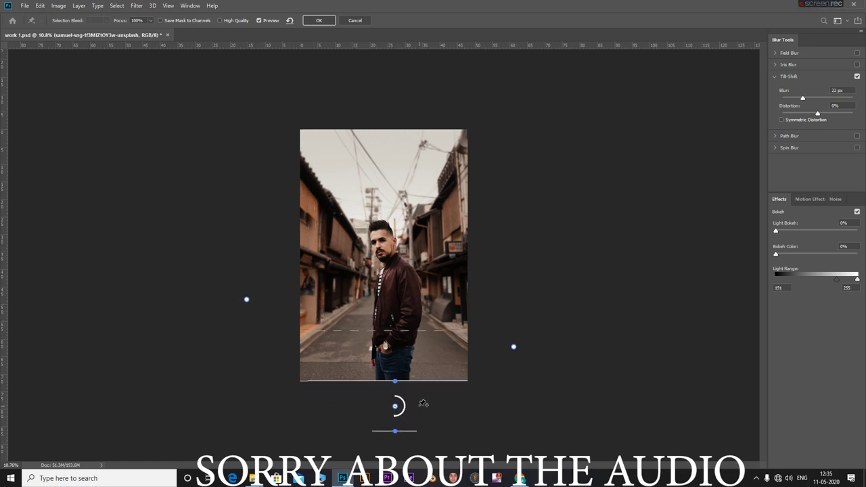
left_click_drag(423, 403, 425, 414)
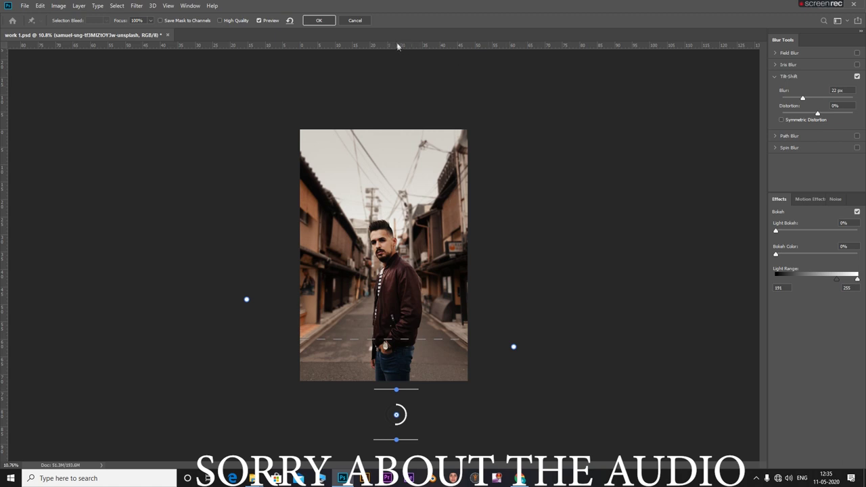
left_click(312, 21)
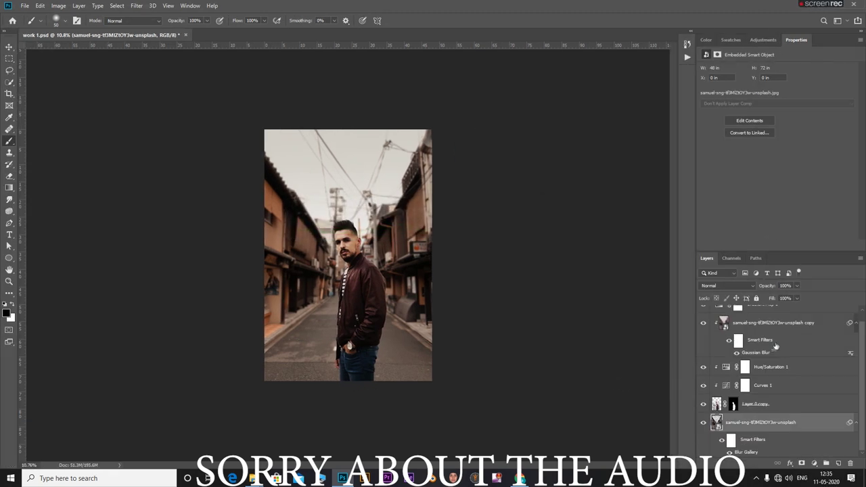
Reduce the Gradient Map 1 sepia layer's opacity to 30% in Soft Light.
scroll(727, 381, "up", 1)
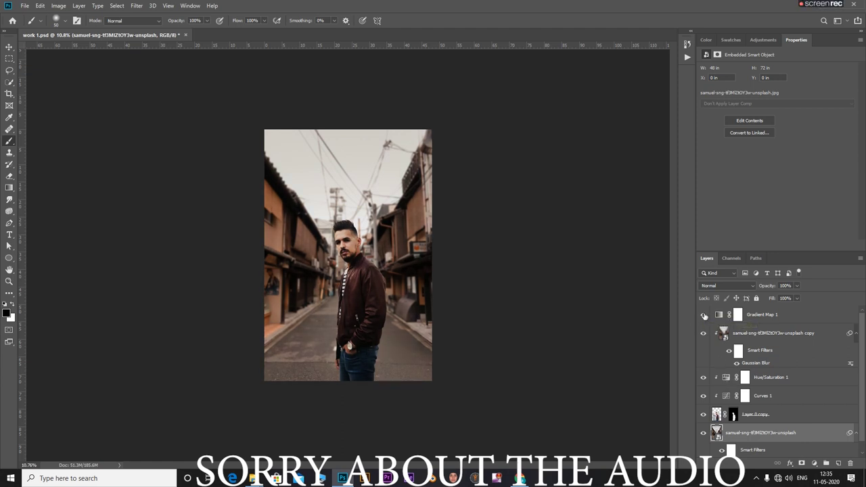
mouse_move(797, 286)
left_mouse_down()
mouse_move(773, 298)
mouse_move(807, 319)
mouse_move(793, 300)
left_mouse_up()
left_click(807, 320)
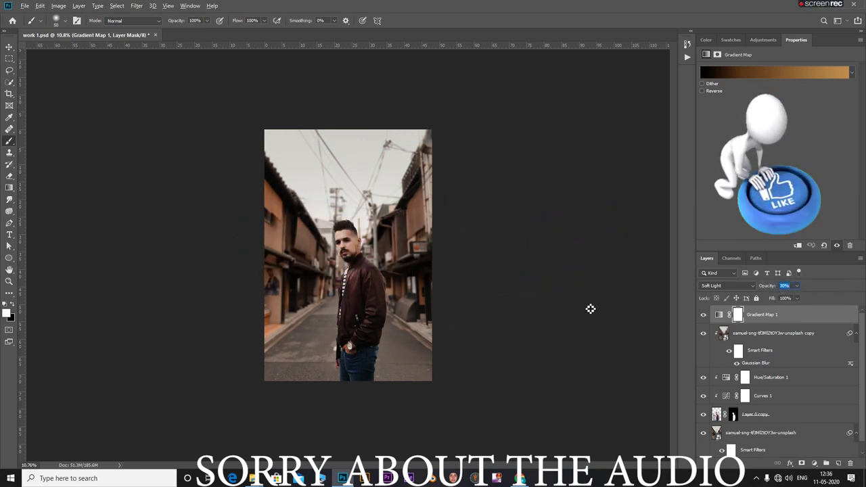
left_click(710, 310)
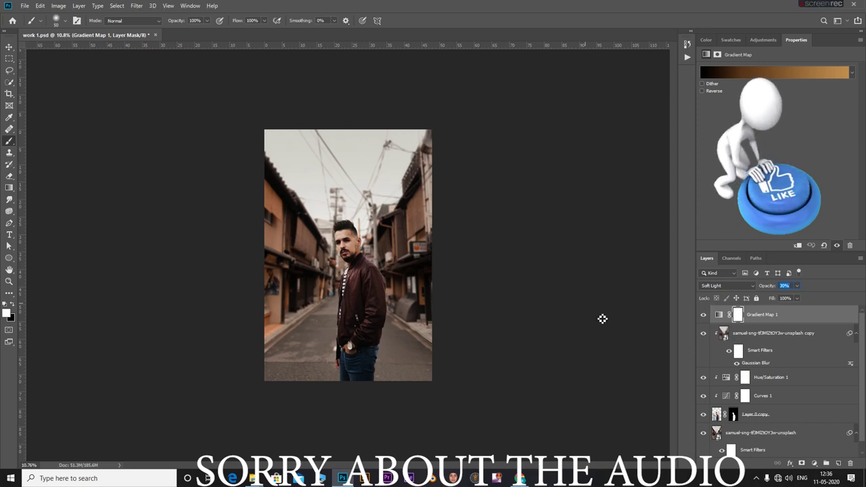